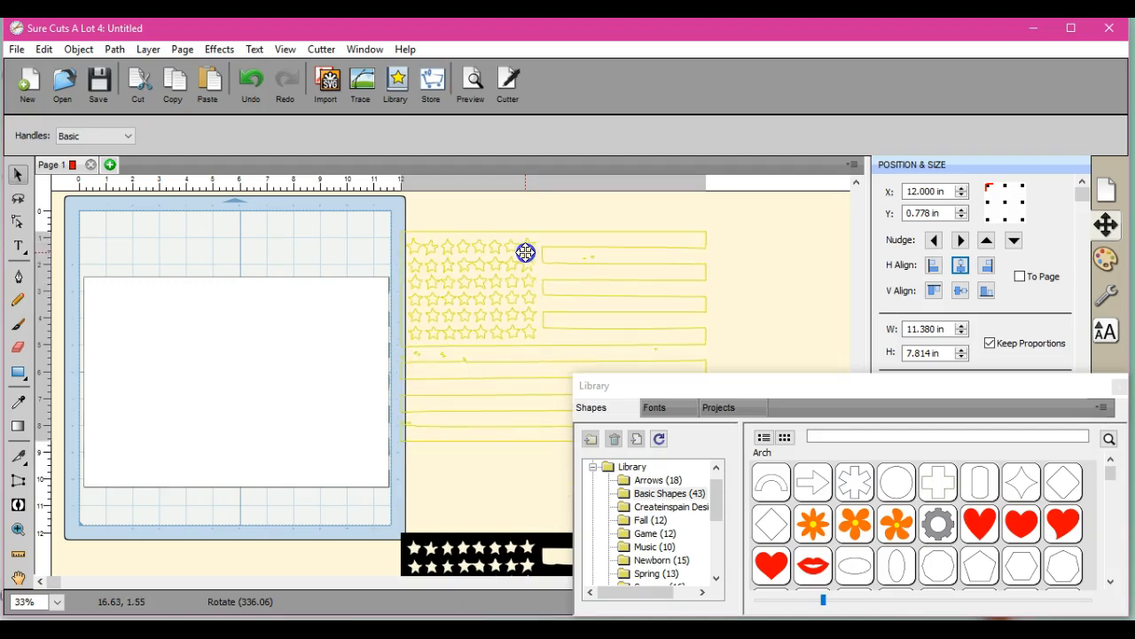
# - Move the duplicate black flag off the mat to its lower right and check the flag beneath the white rectangle
pyautogui.moveTo(508, 295); pyautogui.dragTo(509, 578)
pyautogui.moveTo(302, 399)
pyautogui.mouseDown()
pyautogui.moveTo(304, 435)
pyautogui.moveTo(317, 431)
pyautogui.moveTo(311, 393)
pyautogui.mouseUp()
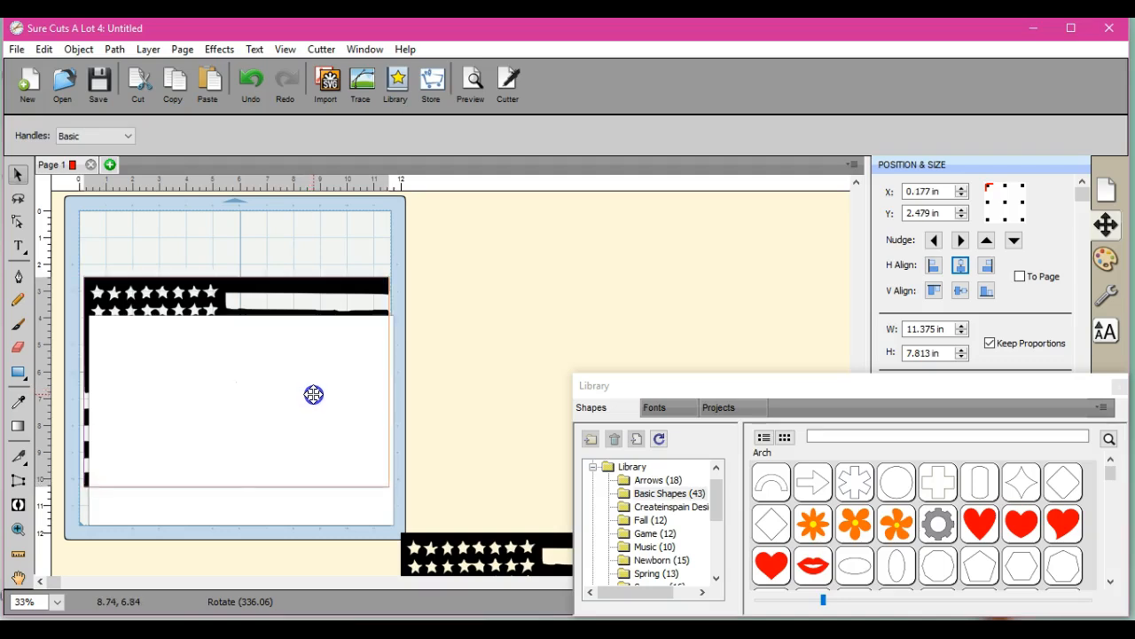
# - Move the white rectangle and the flag beneath it together to the mat's upper edge, at about X 0.18 in, Y 0.18 in
pyautogui.click(417, 382)
pyautogui.moveTo(60, 254); pyautogui.dragTo(405, 506)
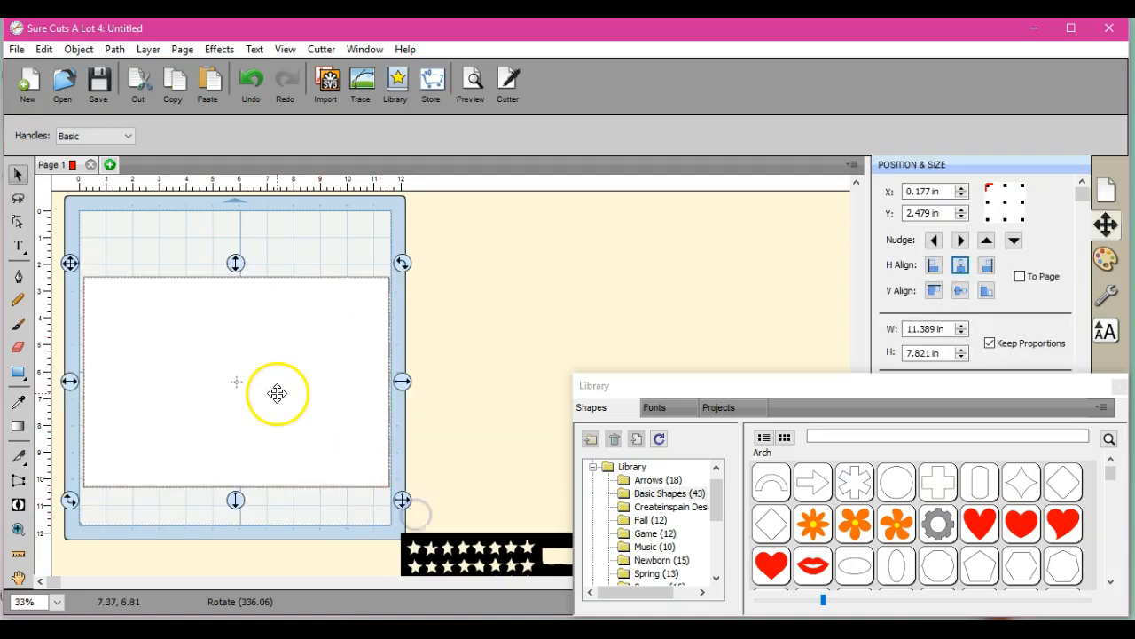
pyautogui.moveTo(234, 262); pyautogui.dragTo(229, 202)
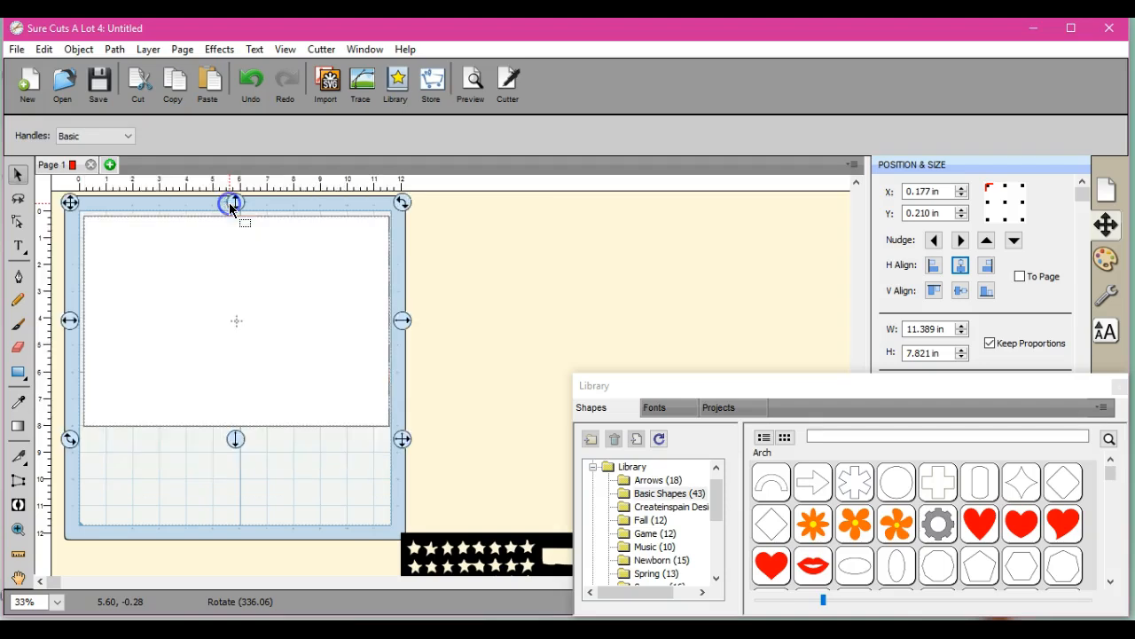
pyautogui.click(349, 454)
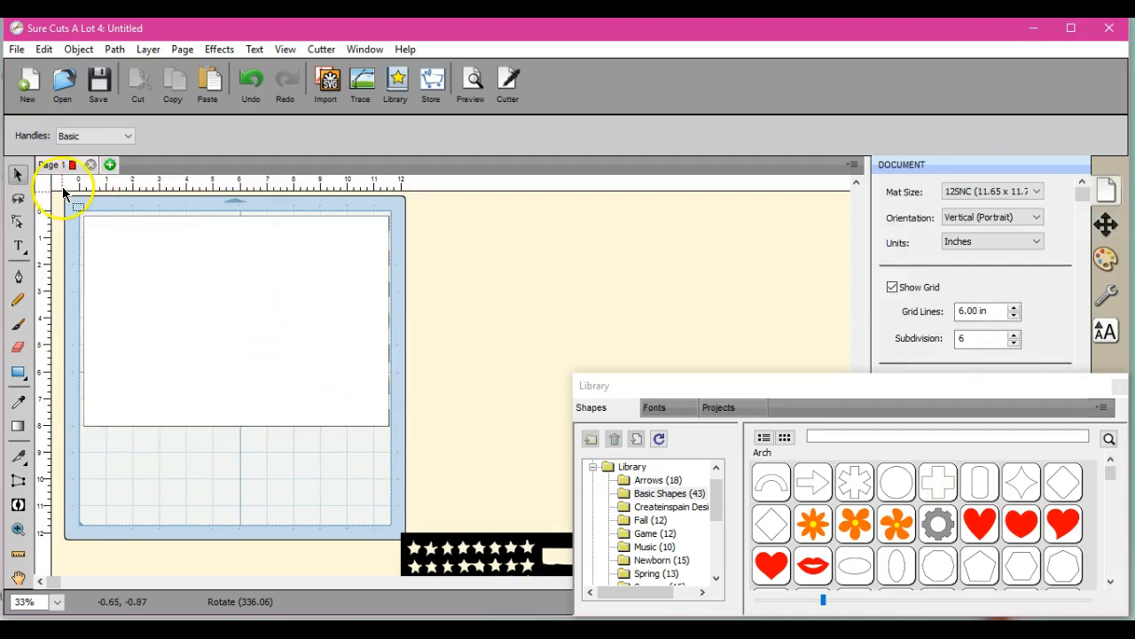
pyautogui.moveTo(63, 195); pyautogui.dragTo(432, 462)
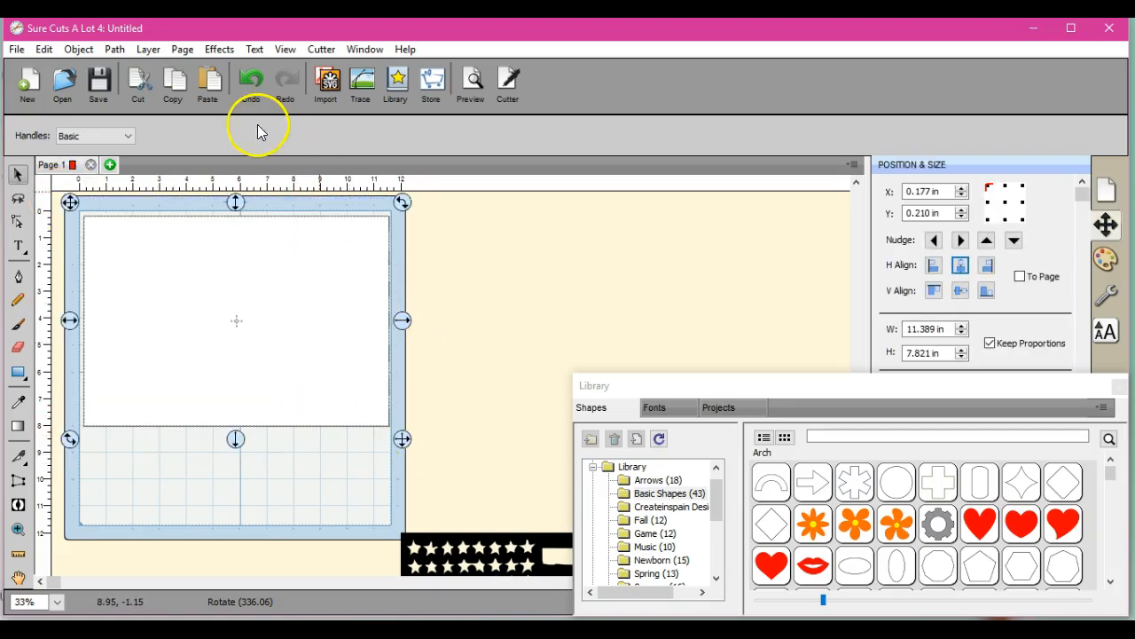
pyautogui.moveTo(266, 317)
pyautogui.mouseDown()
pyautogui.moveTo(267, 303)
pyautogui.moveTo(272, 327)
pyautogui.moveTo(257, 296)
pyautogui.moveTo(271, 311)
pyautogui.moveTo(261, 310)
pyautogui.moveTo(268, 303)
pyautogui.mouseUp()
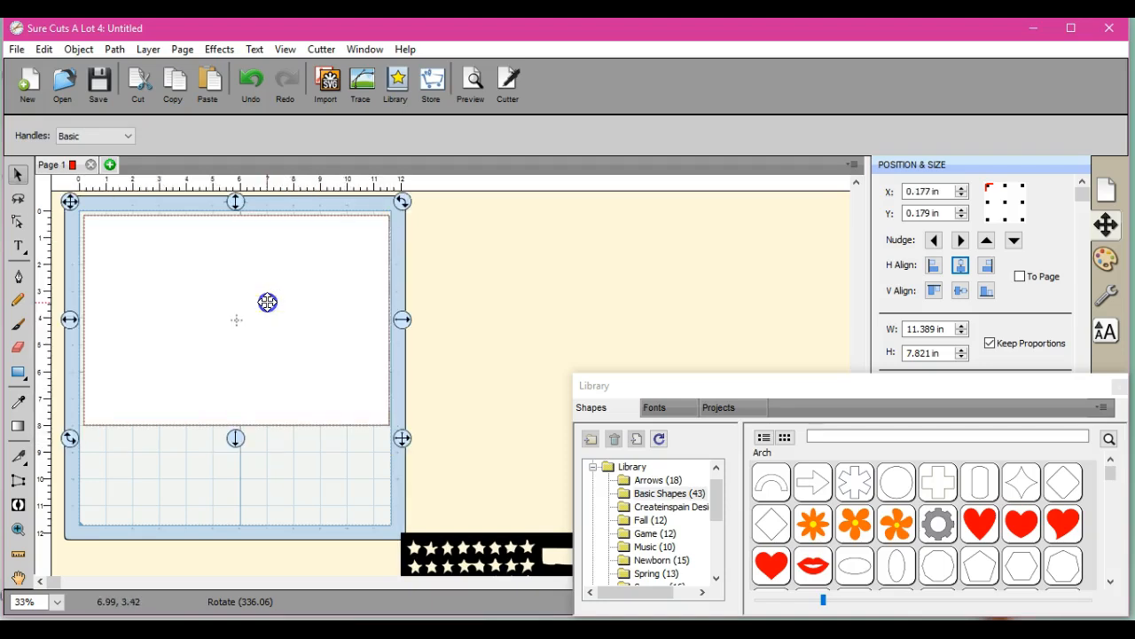
# - Try to subtract the flag from the white rectangle with Front Minus Back
pyautogui.click(296, 431)
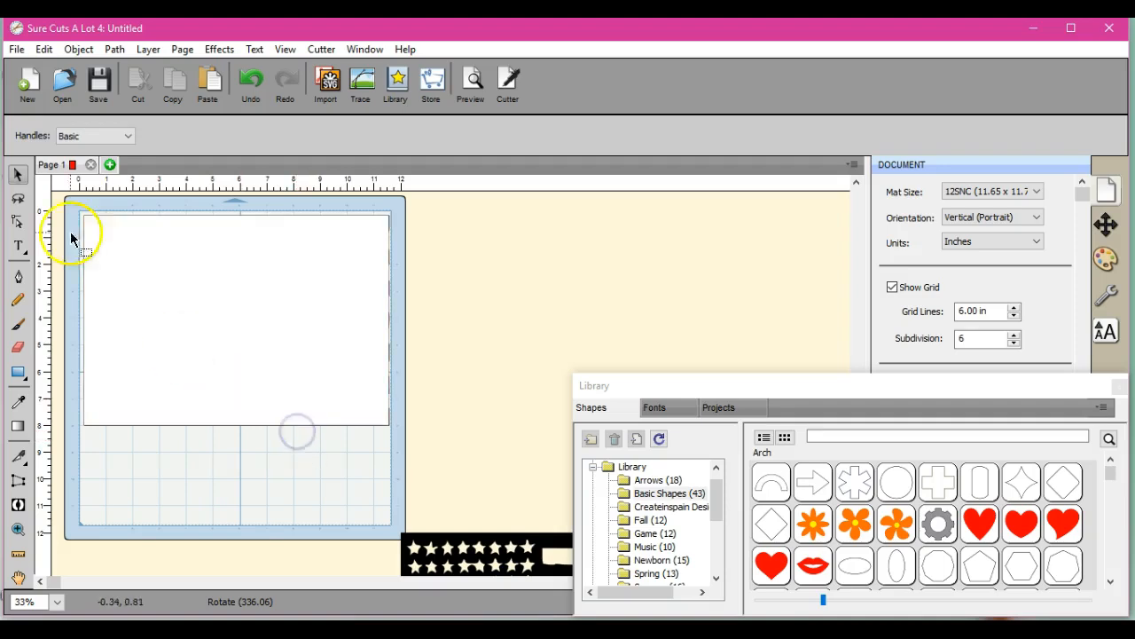
pyautogui.moveTo(71, 201); pyautogui.dragTo(408, 523)
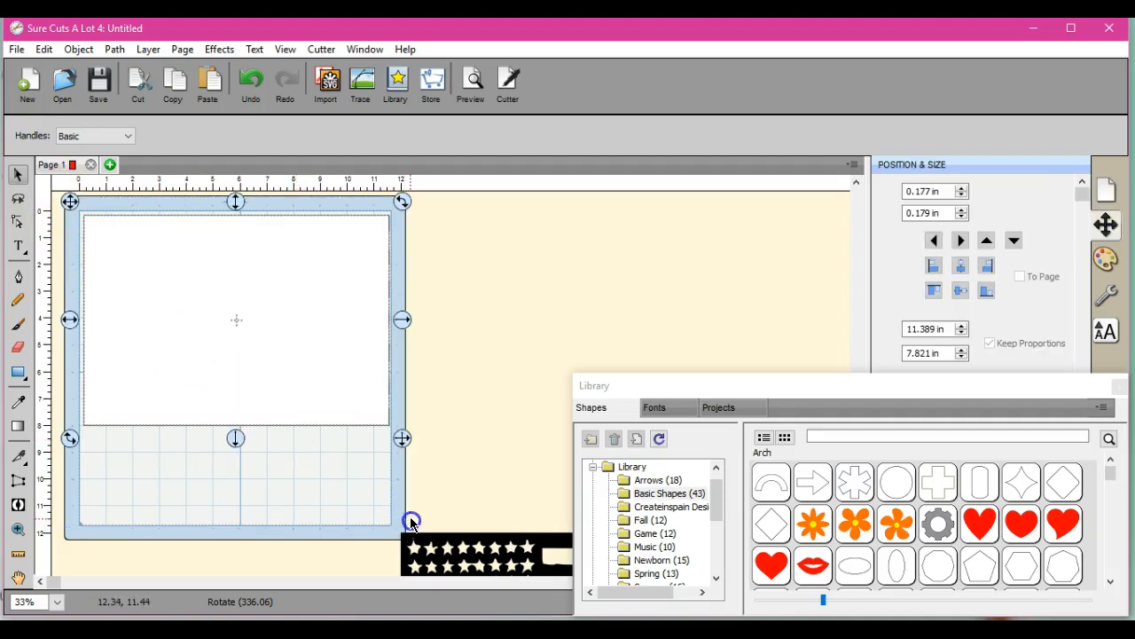
pyautogui.click(113, 48)
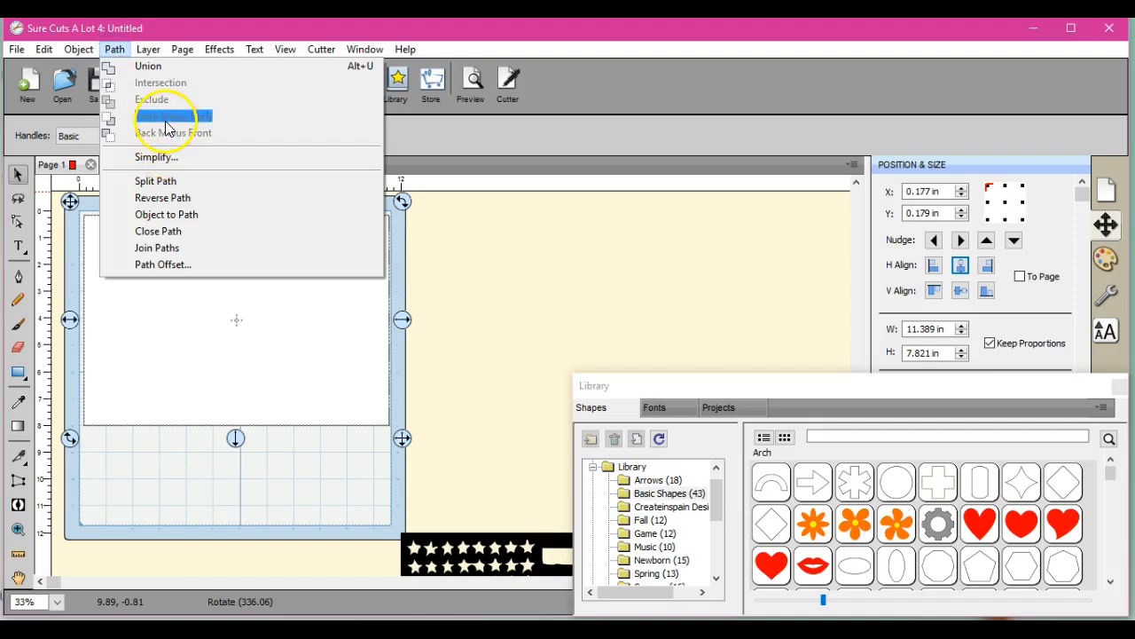
pyautogui.click(328, 502)
# - Realign the white rectangle over the flag at about X 0.18 in, Y 0.18 in
pyautogui.moveTo(262, 275)
pyautogui.mouseDown()
pyautogui.moveTo(285, 339)
pyautogui.moveTo(305, 282)
pyautogui.mouseUp()
pyautogui.click(312, 424)
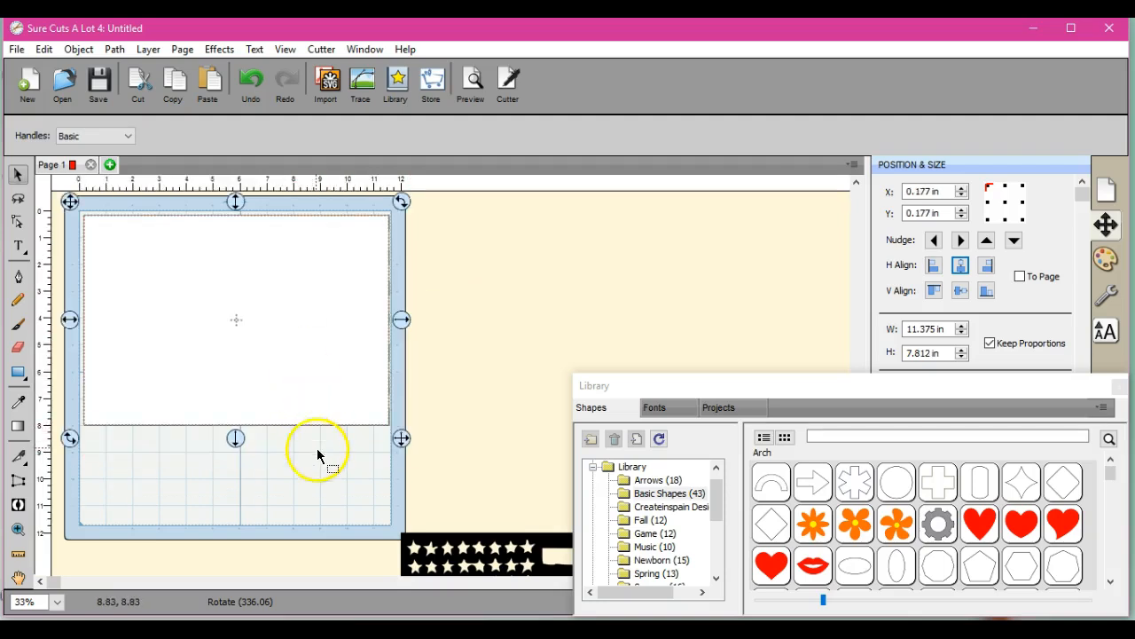
pyautogui.click(316, 448)
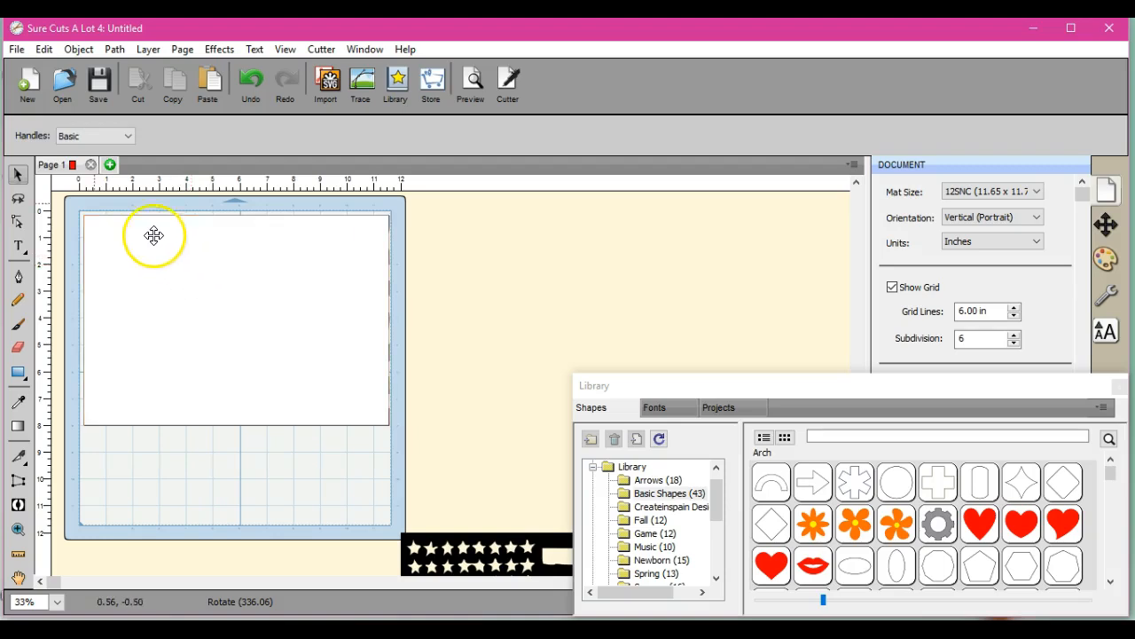
pyautogui.moveTo(53, 190); pyautogui.dragTo(137, 259)
pyautogui.click(82, 222)
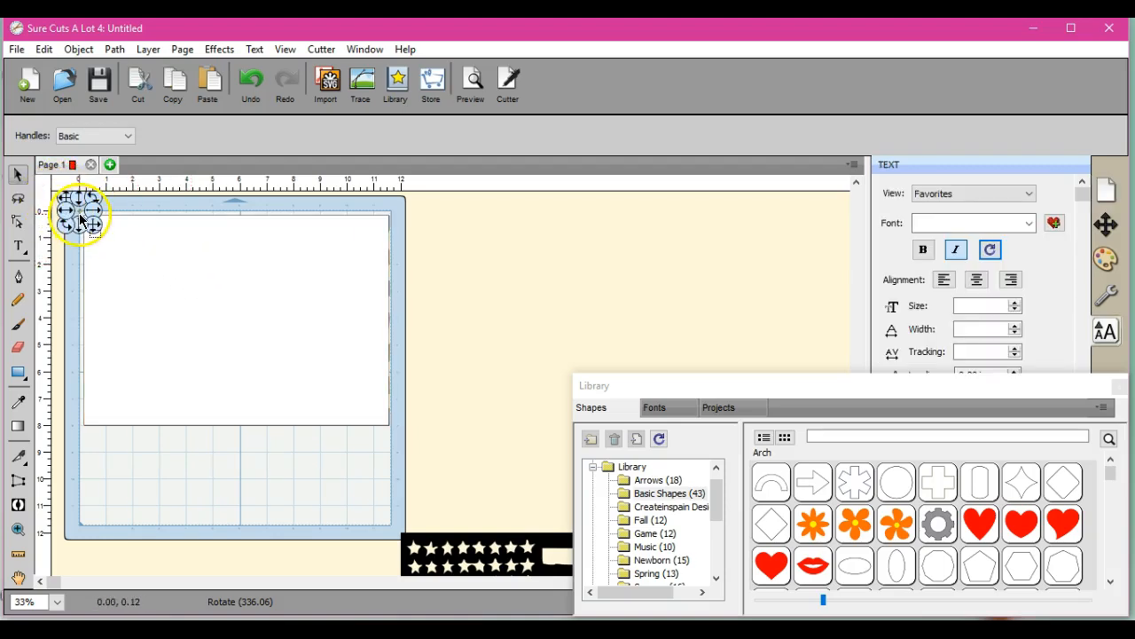
pyautogui.rightClick(80, 219)
pyautogui.click(342, 470)
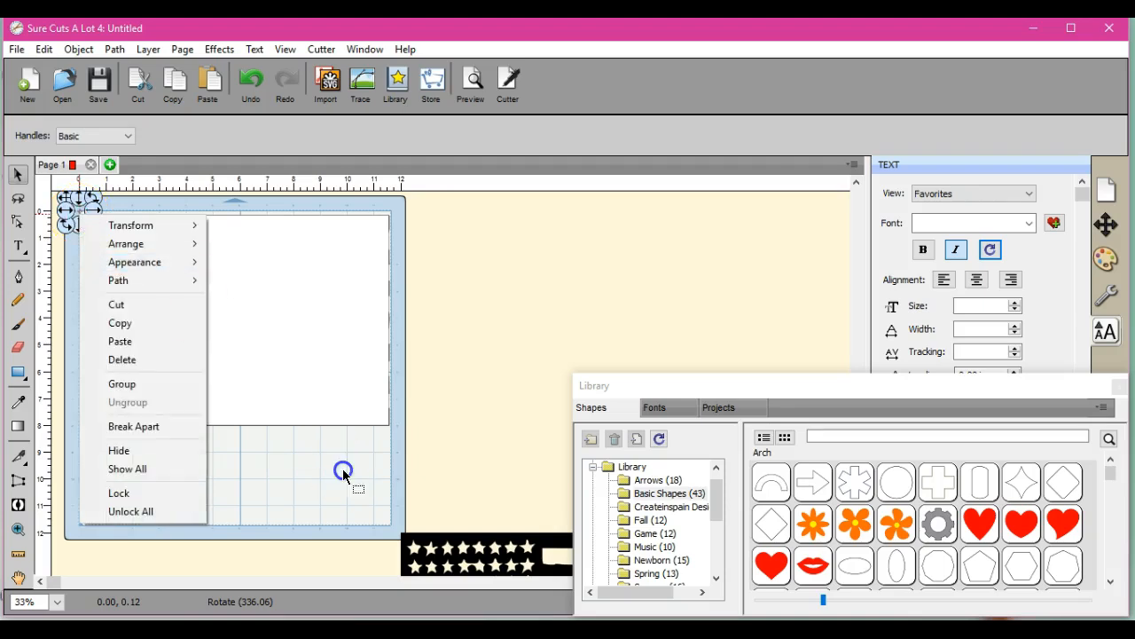
# - Preview the design's cut lines on the mat
pyautogui.click(473, 82)
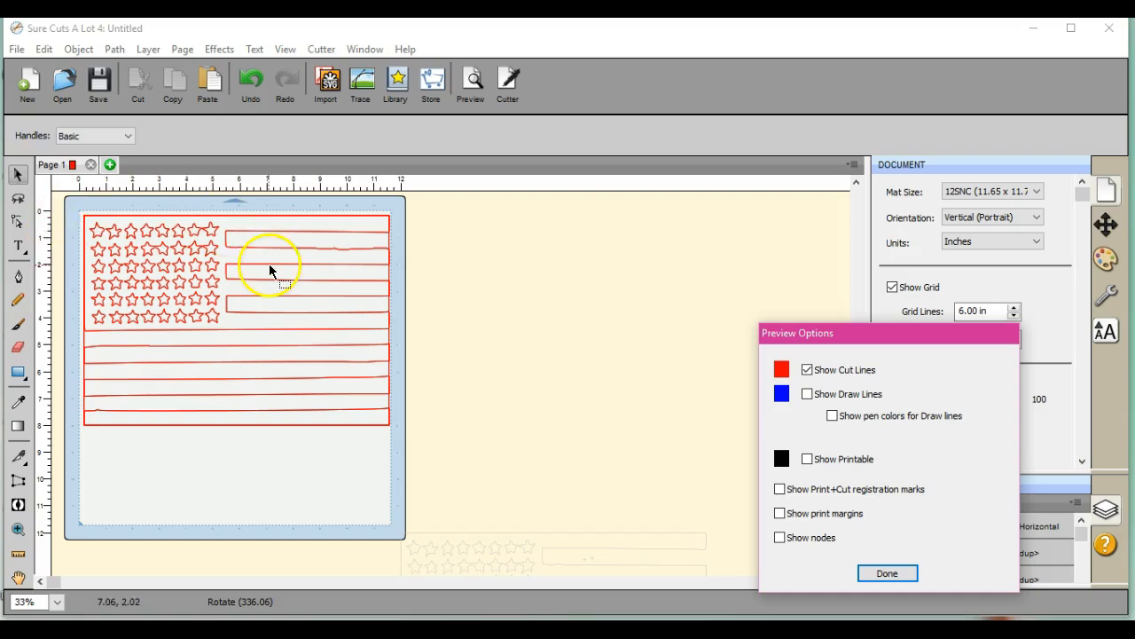
pyautogui.click(887, 573)
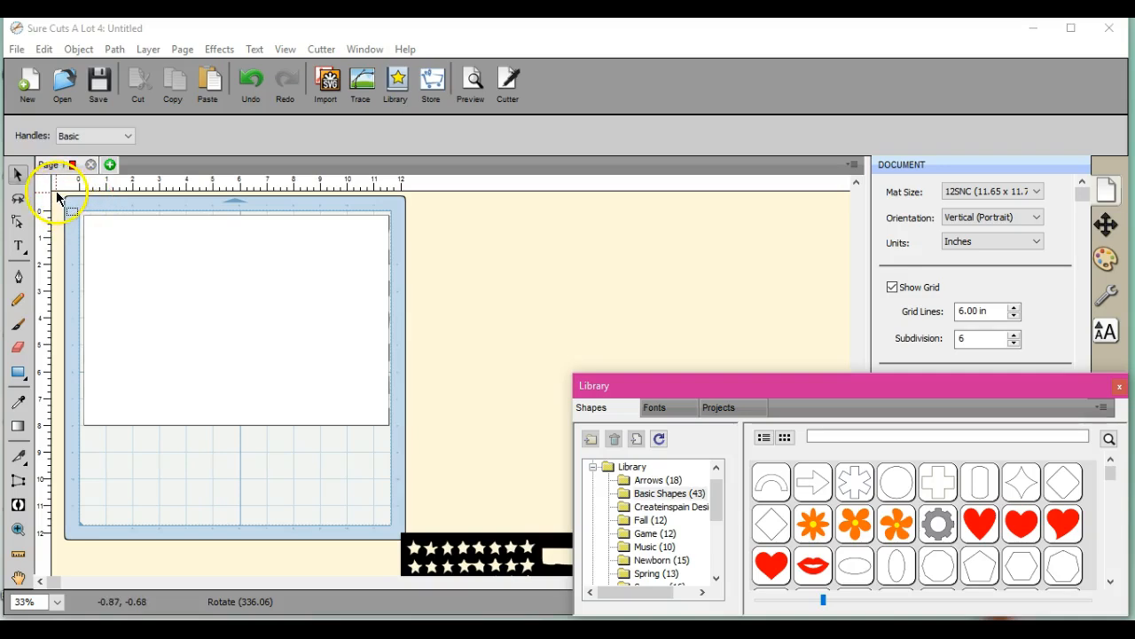
# - Delete the stray empty text object at the mat's upper-left origin
pyautogui.click(56, 192)
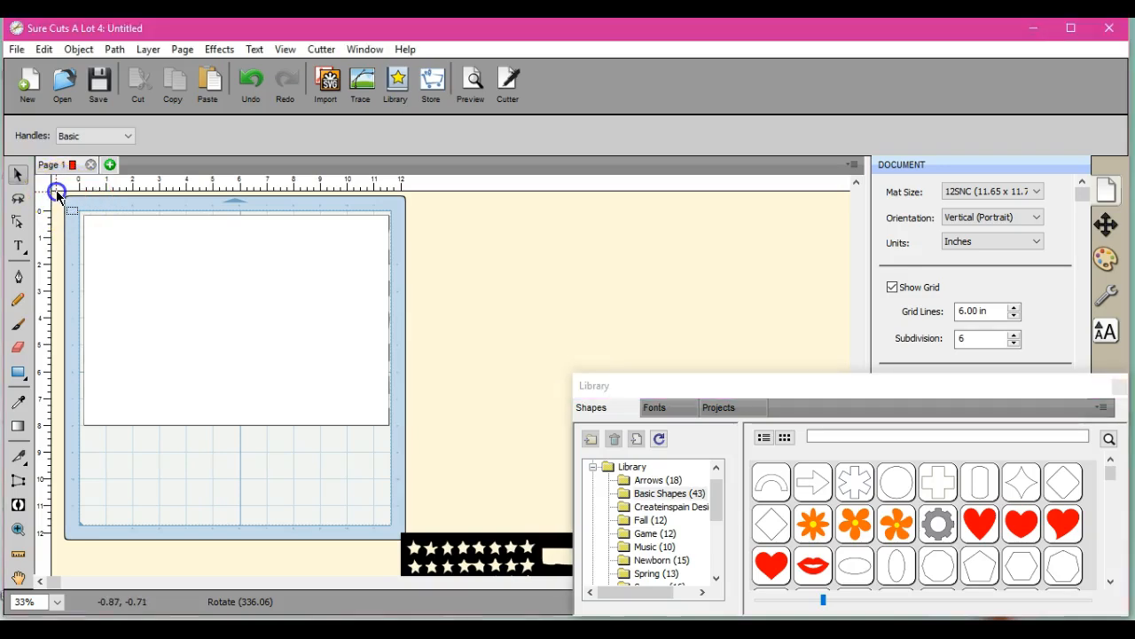
pyautogui.moveTo(56, 192); pyautogui.dragTo(246, 329)
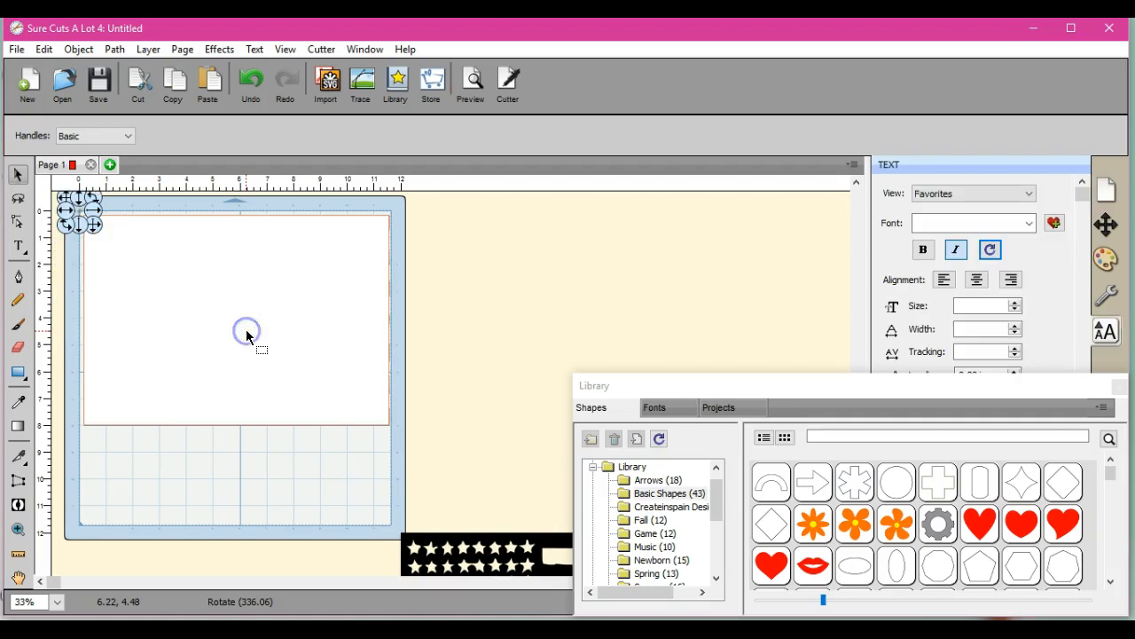
pyautogui.rightClick(81, 211)
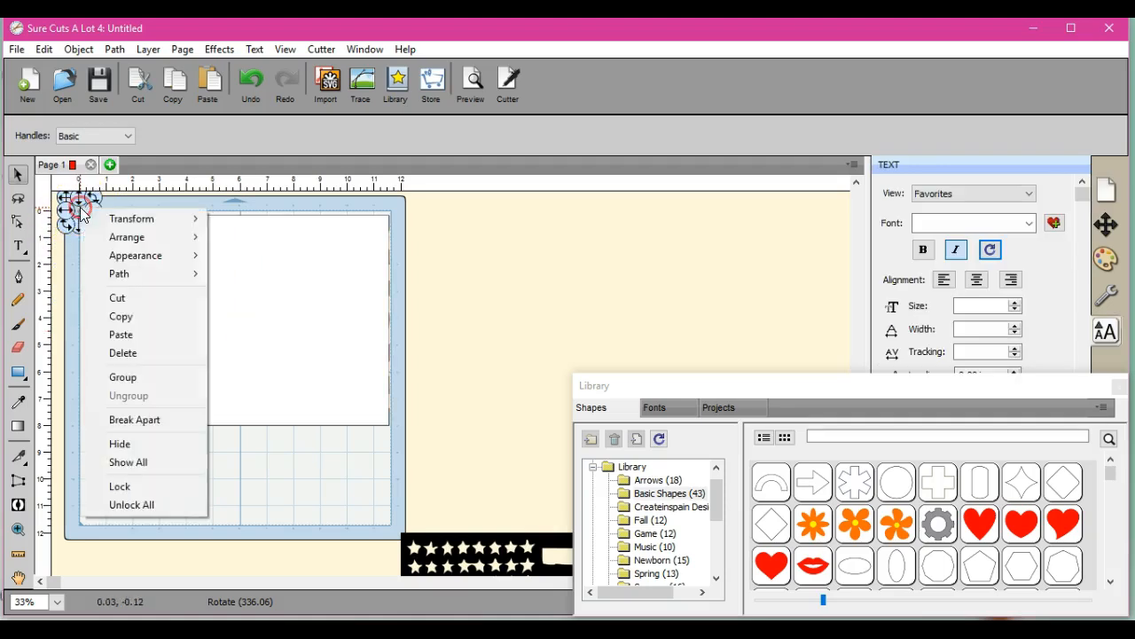
pyautogui.click(124, 354)
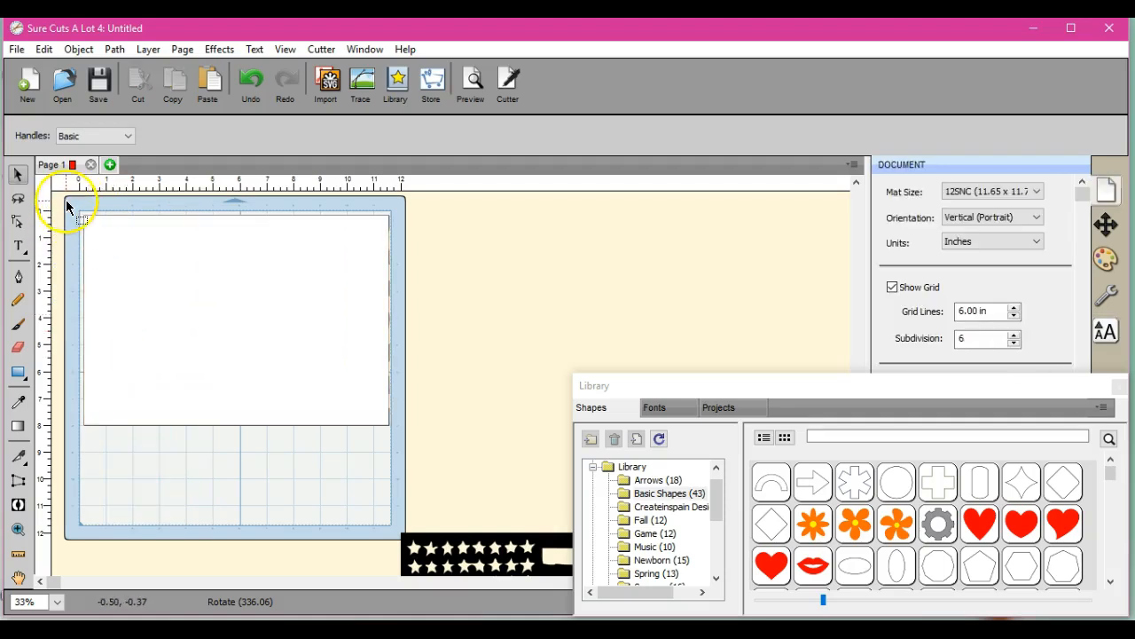
# - Subtract the flag from the white rectangle with Front Minus Back to leave only the stars and stripes
pyautogui.moveTo(65, 197); pyautogui.dragTo(420, 444)
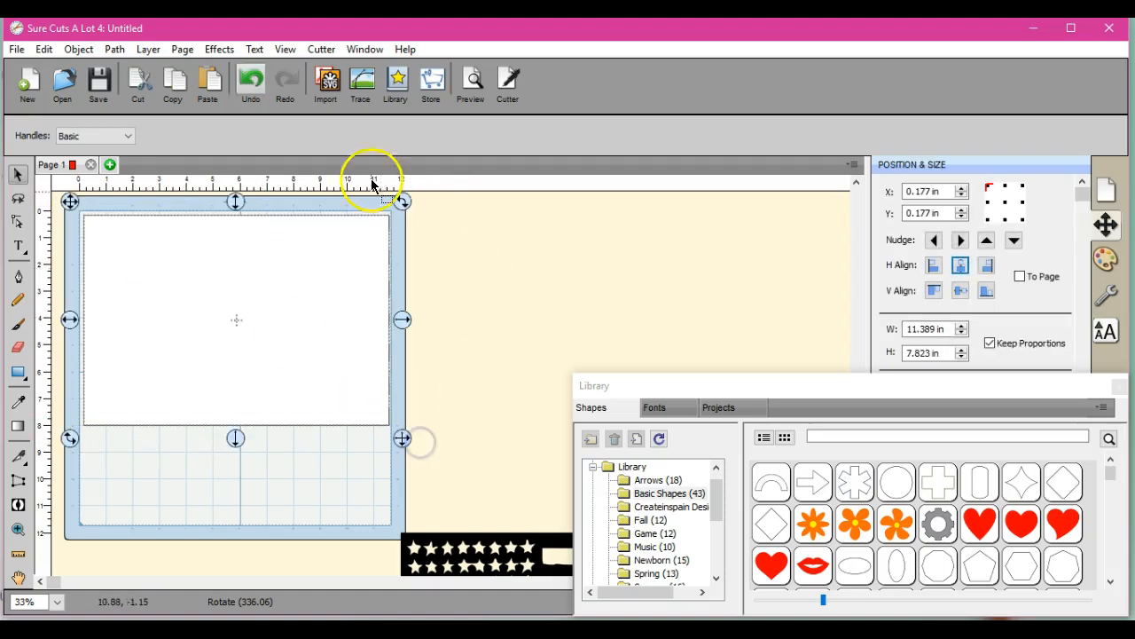
pyautogui.click(114, 50)
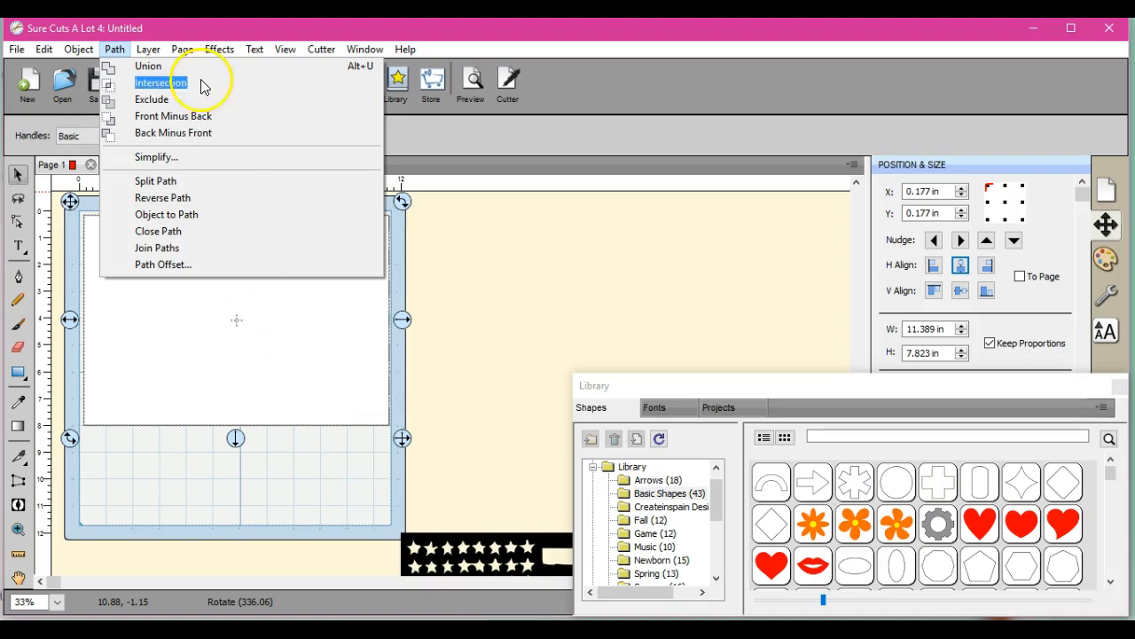
pyautogui.click(209, 124)
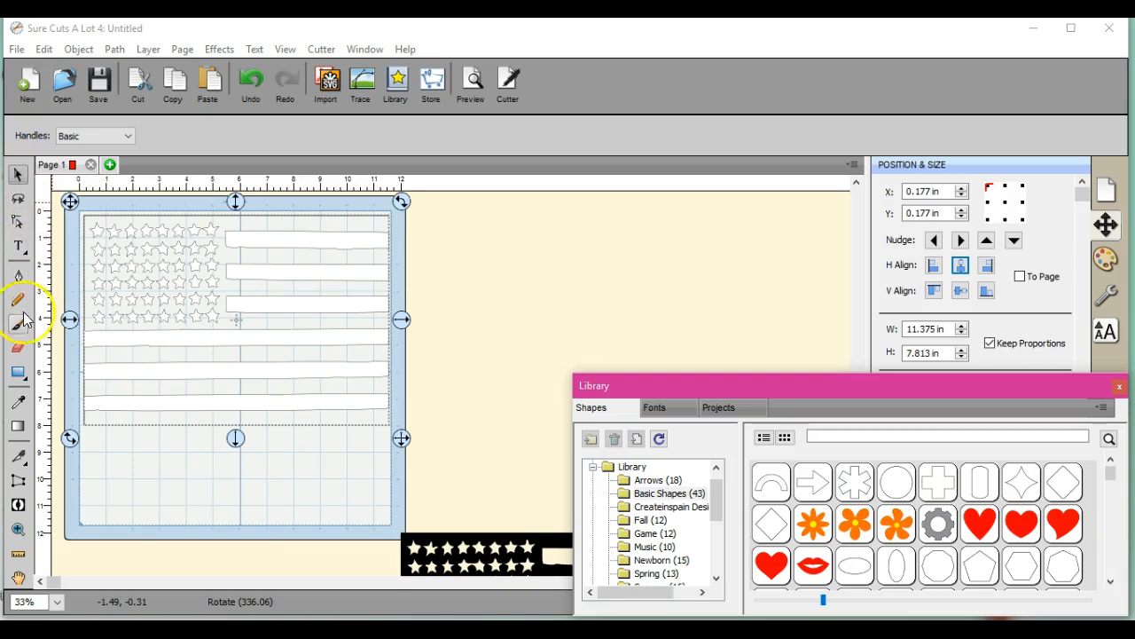
# - Erase the leftover slivers around the stars and stripes with a square 0.350 in eraser, keeping closed paths
pyautogui.click(19, 348)
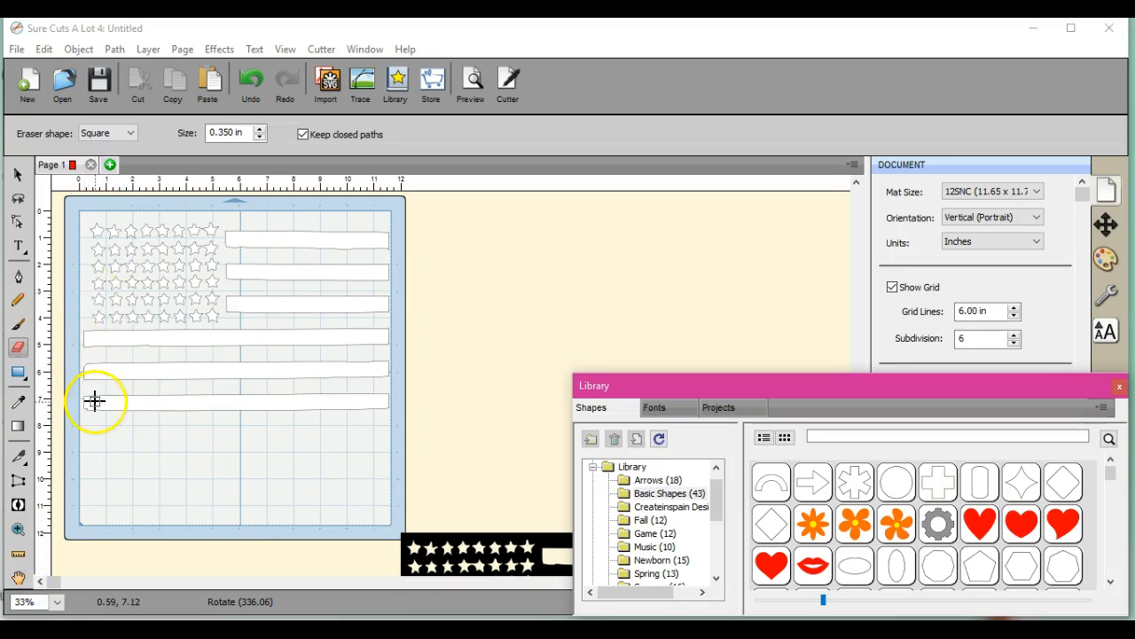
pyautogui.click(17, 174)
# - Enlarge the shape library and place a Basic Shapes rectangle over the left end of the second full-width stripe, about X 0.17 in, Y 5.67 in
pyautogui.moveTo(849, 393); pyautogui.dragTo(847, 300)
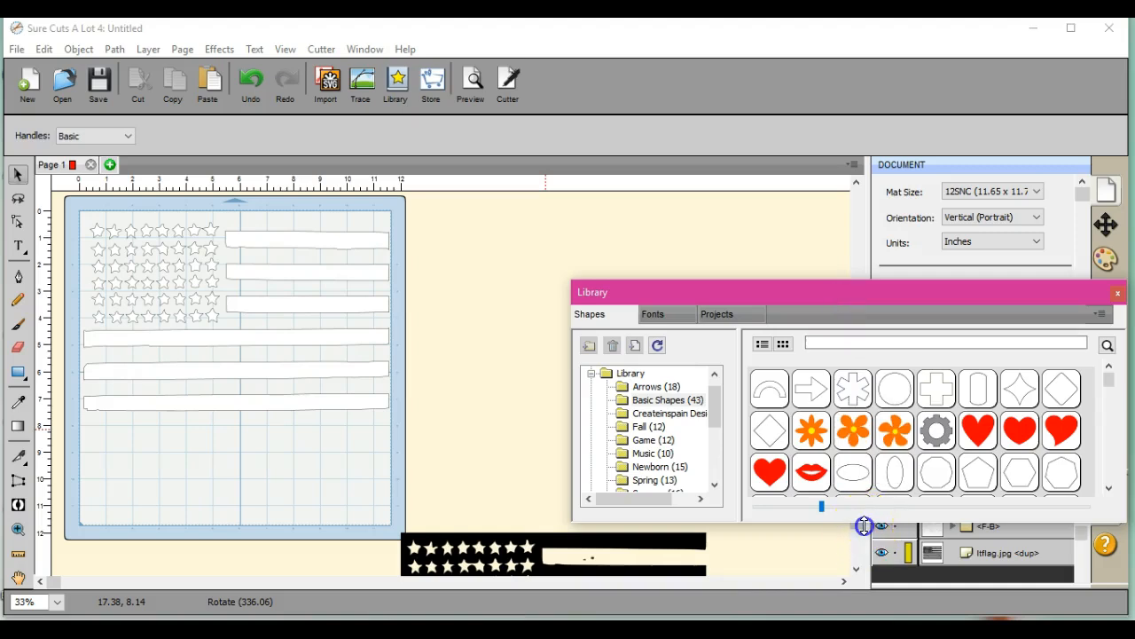
pyautogui.moveTo(864, 526); pyautogui.dragTo(867, 611)
pyautogui.click(853, 514)
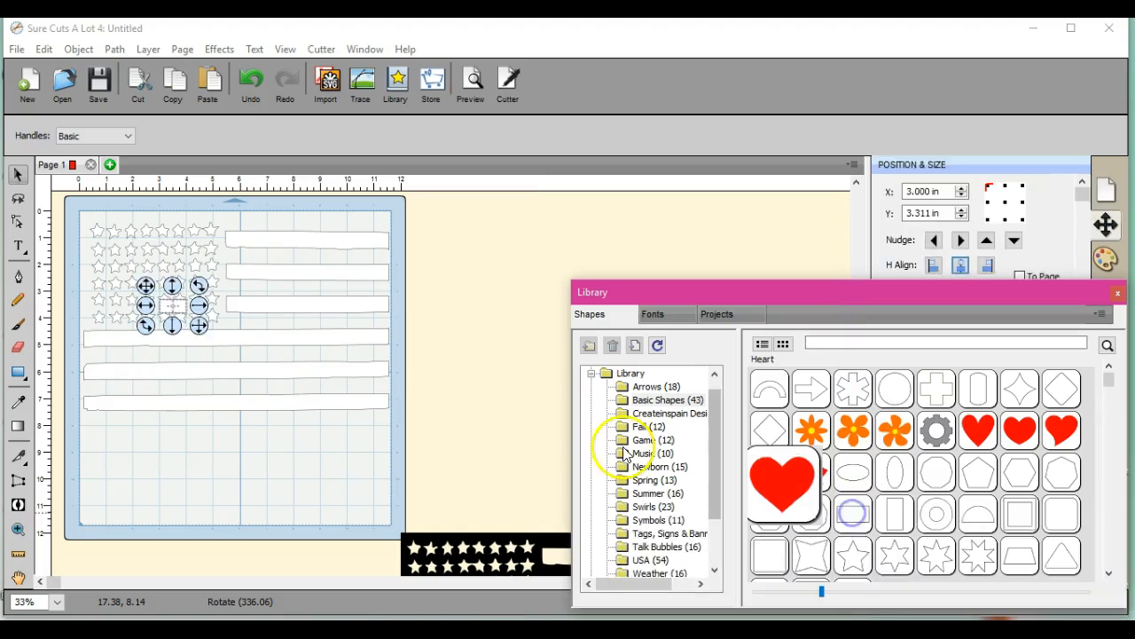
pyautogui.moveTo(148, 284); pyautogui.dragTo(68, 349)
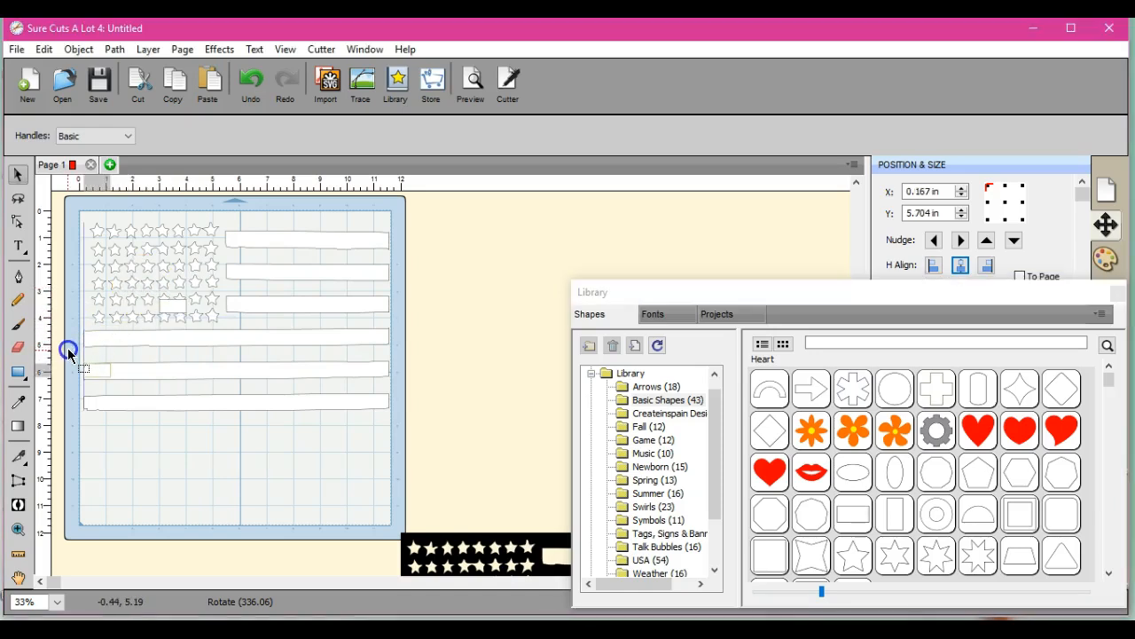
pyautogui.moveTo(68, 351); pyautogui.dragTo(68, 351)
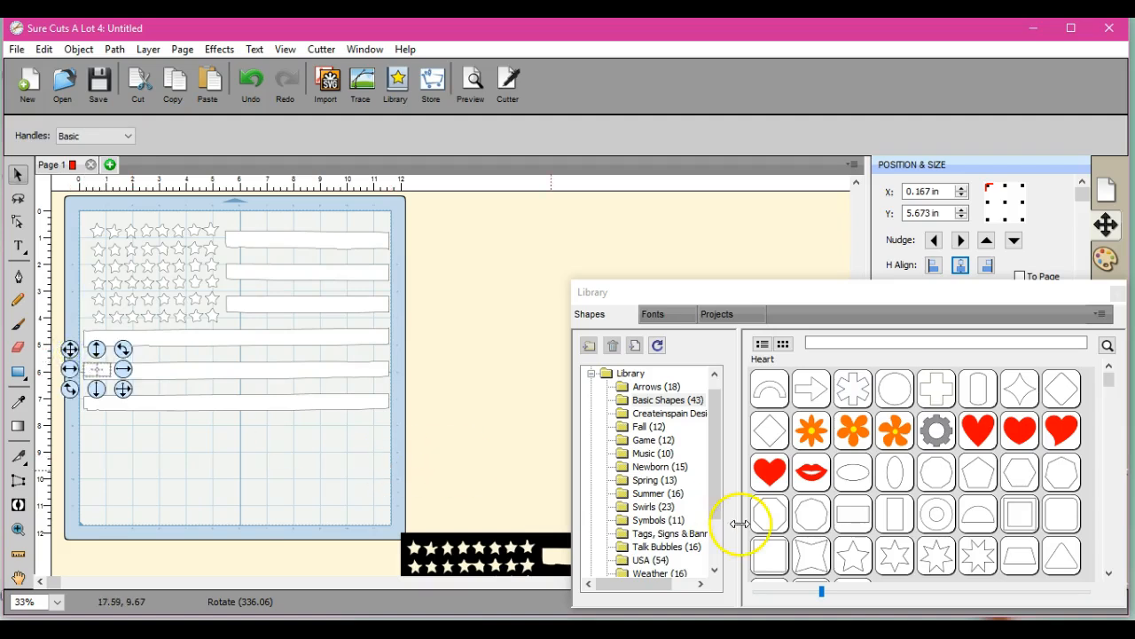
# - Place another library rectangle over the left end of the lowest stripe, about X 0.17 in, Y 6.96 in
pyautogui.click(843, 523)
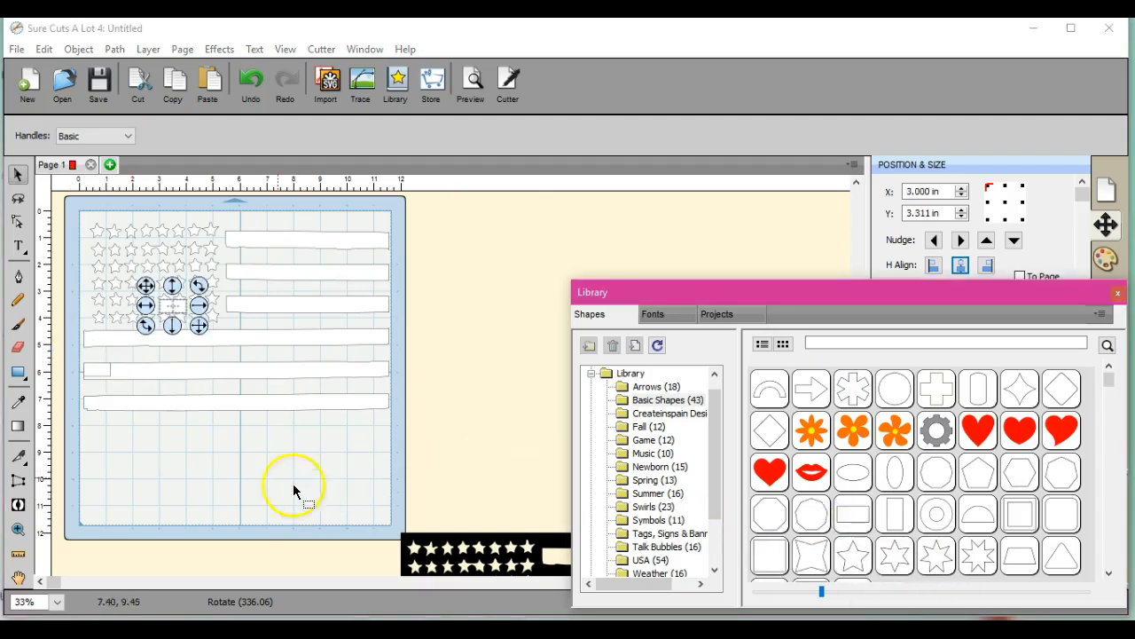
pyautogui.moveTo(142, 287); pyautogui.dragTo(72, 384)
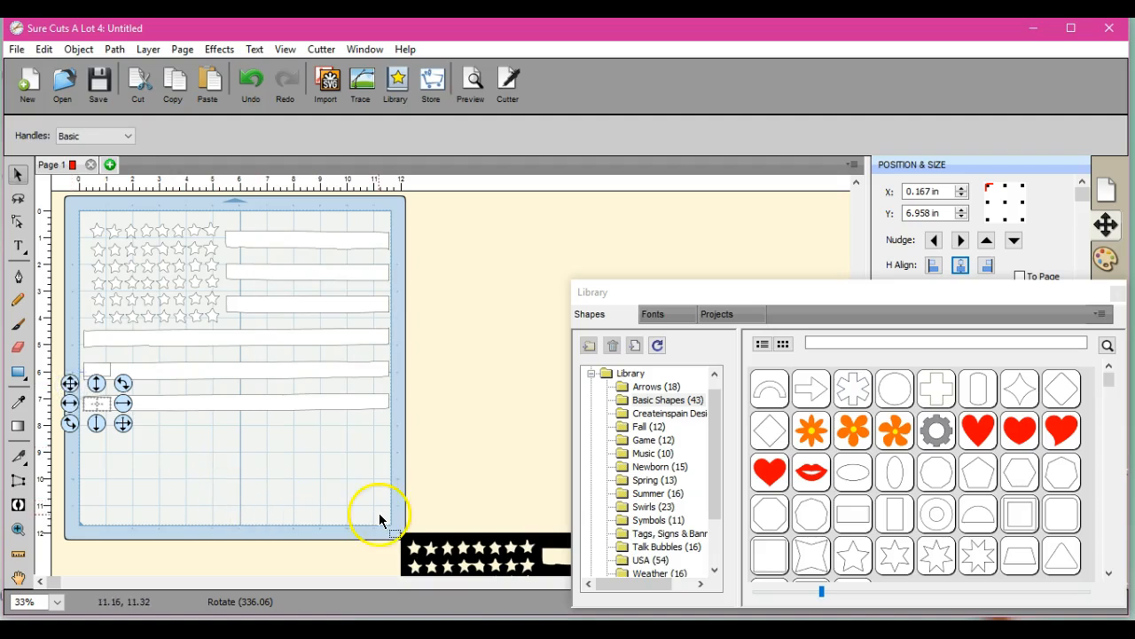
# - Merge the stars, stripes and both patch rectangles into one shape with Union
pyautogui.click(346, 453)
pyautogui.moveTo(70, 208); pyautogui.dragTo(427, 443)
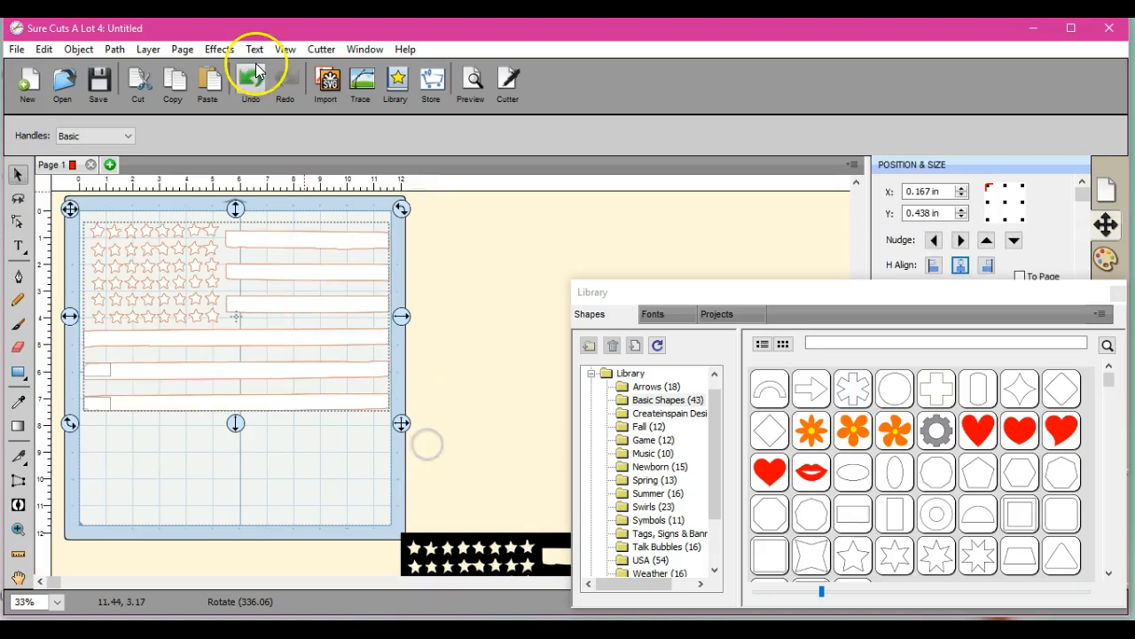
pyautogui.click(115, 48)
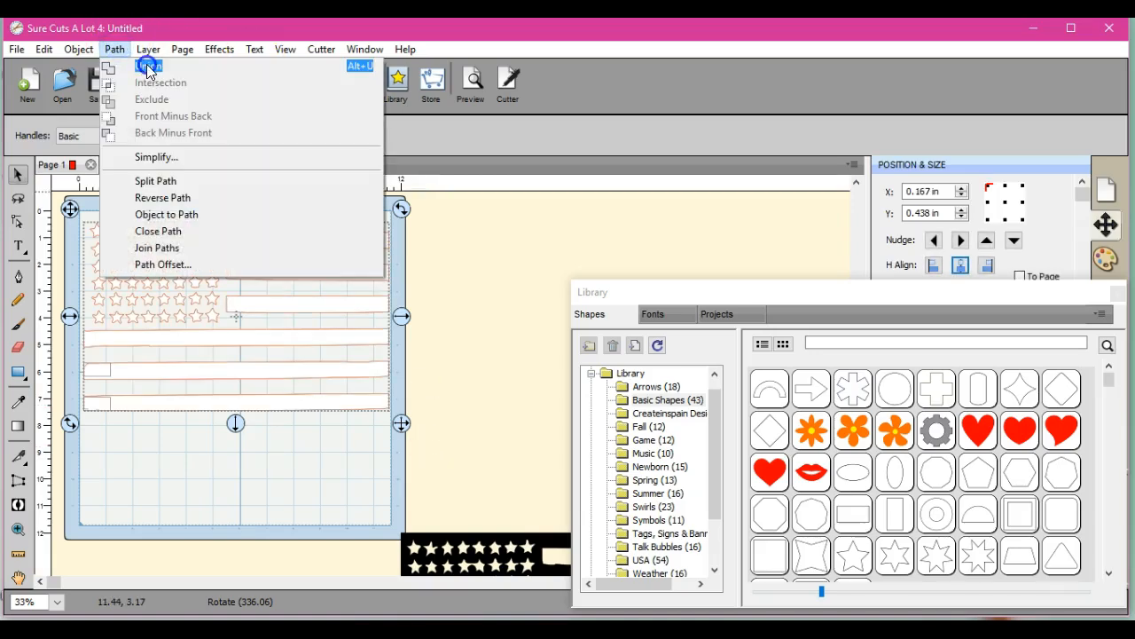
pyautogui.click(147, 67)
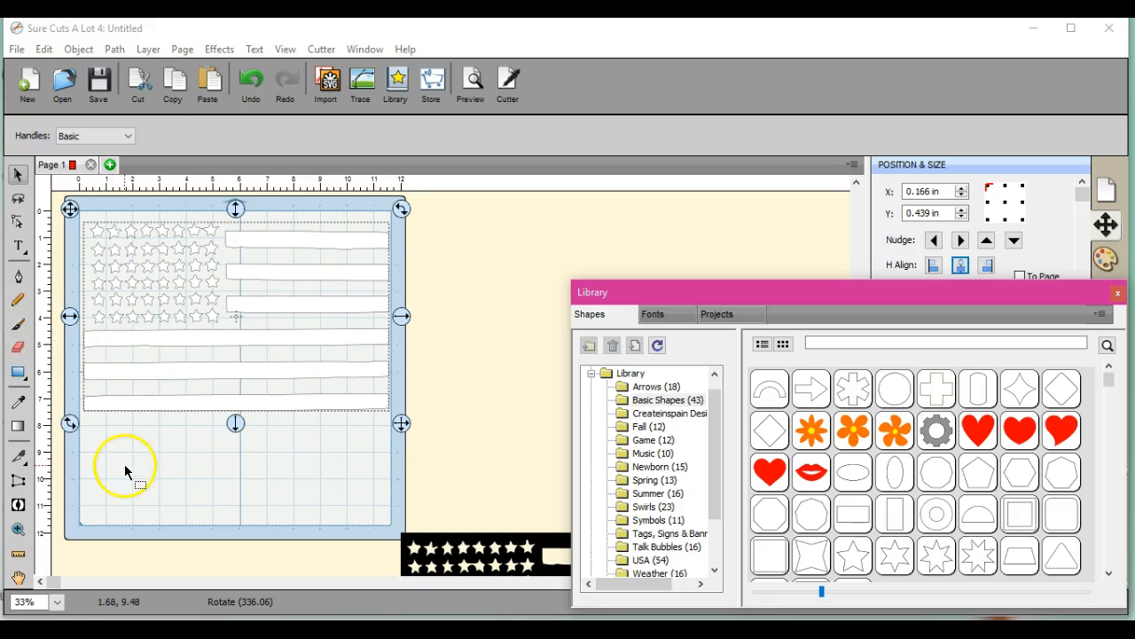
pyautogui.click(124, 464)
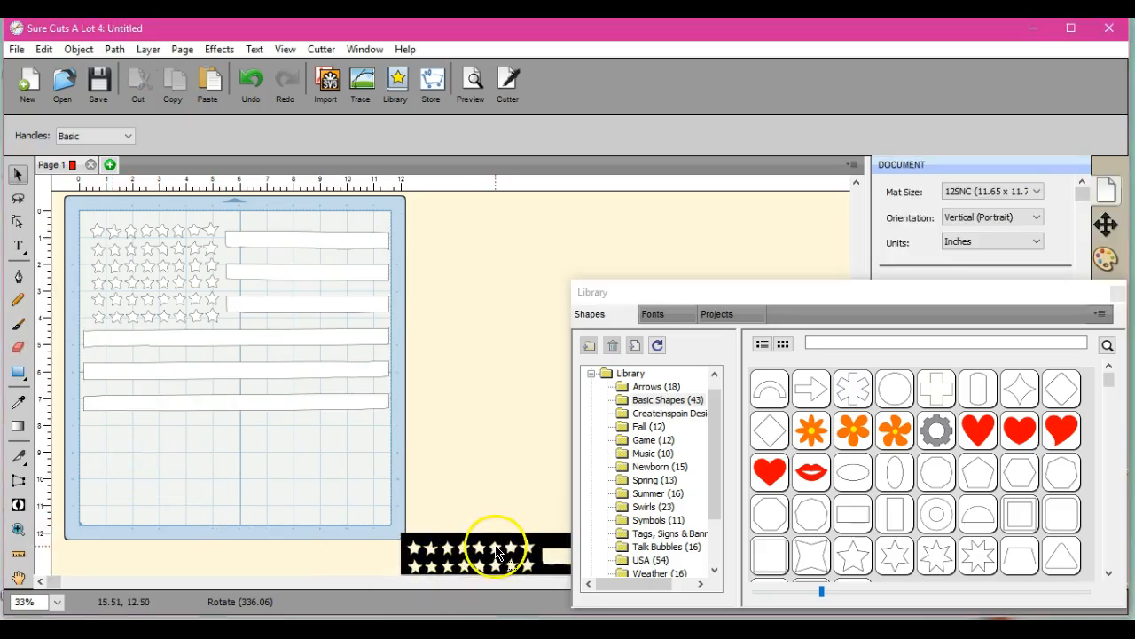
# - Overlay the duplicate black flag on the white stars and stripes, and shift it down to about X 3.23 in, Y 5.29 in
pyautogui.moveTo(501, 538); pyautogui.dragTo(189, 225)
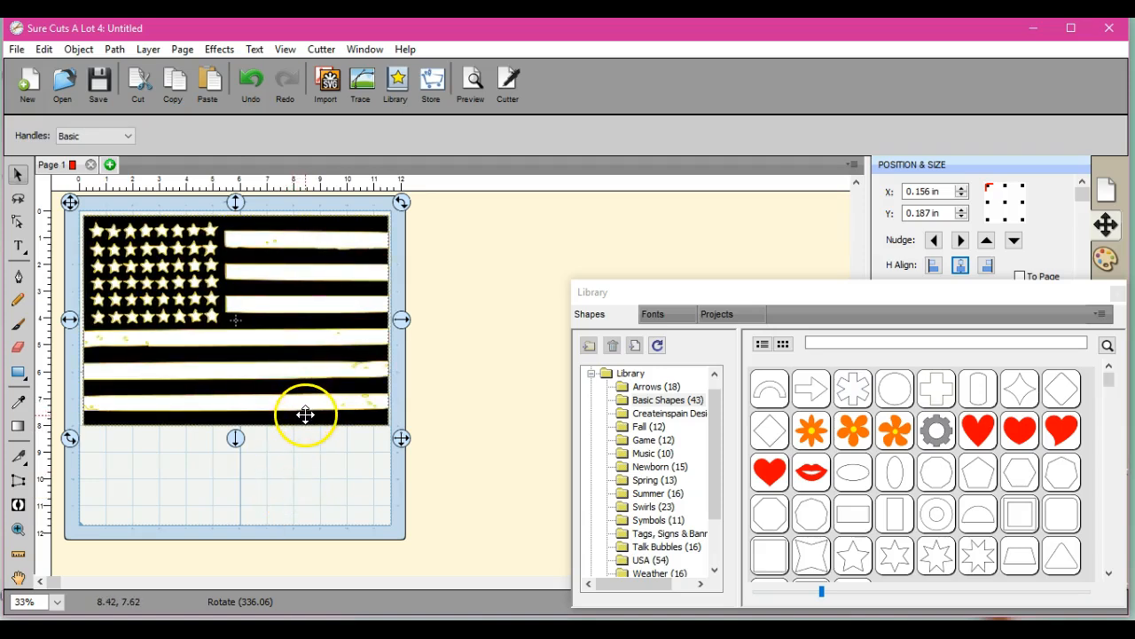
pyautogui.moveTo(70, 203); pyautogui.dragTo(153, 339)
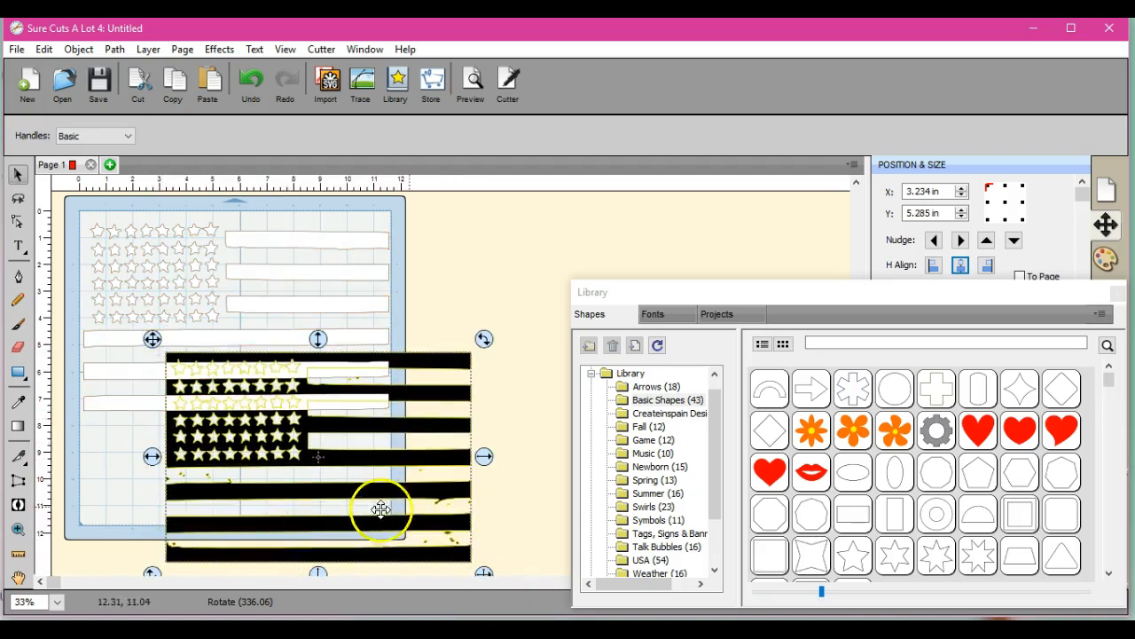
# - Erase stray specks from the lower stripes of the black flag with the 0.350 in square eraser, and preview the cut lines
pyautogui.click(18, 347)
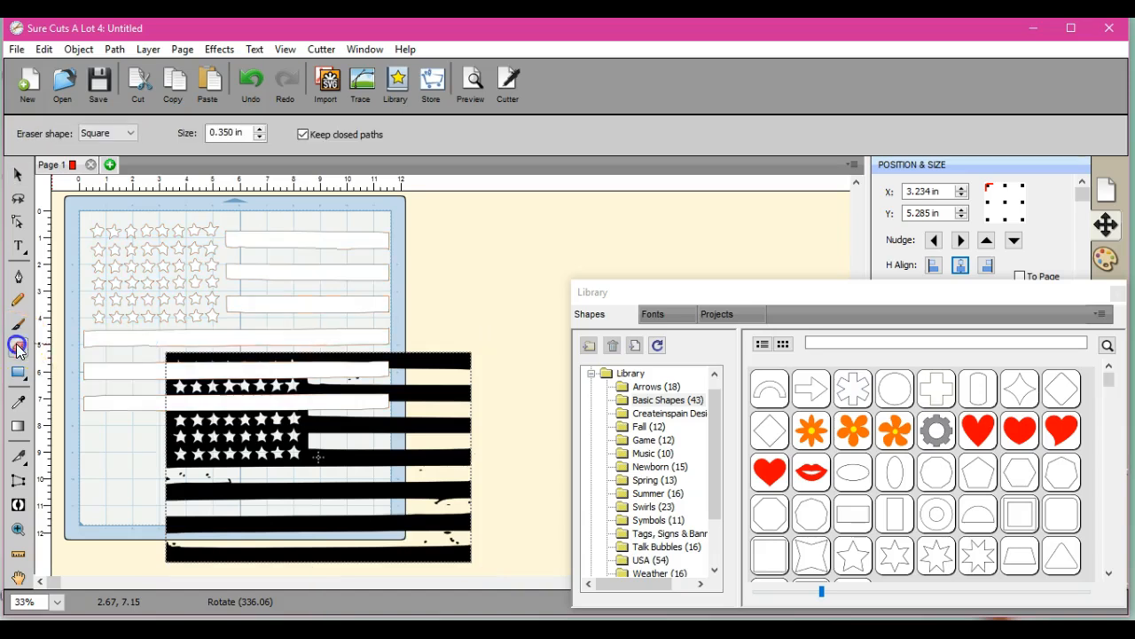
pyautogui.moveTo(411, 530); pyautogui.dragTo(433, 504)
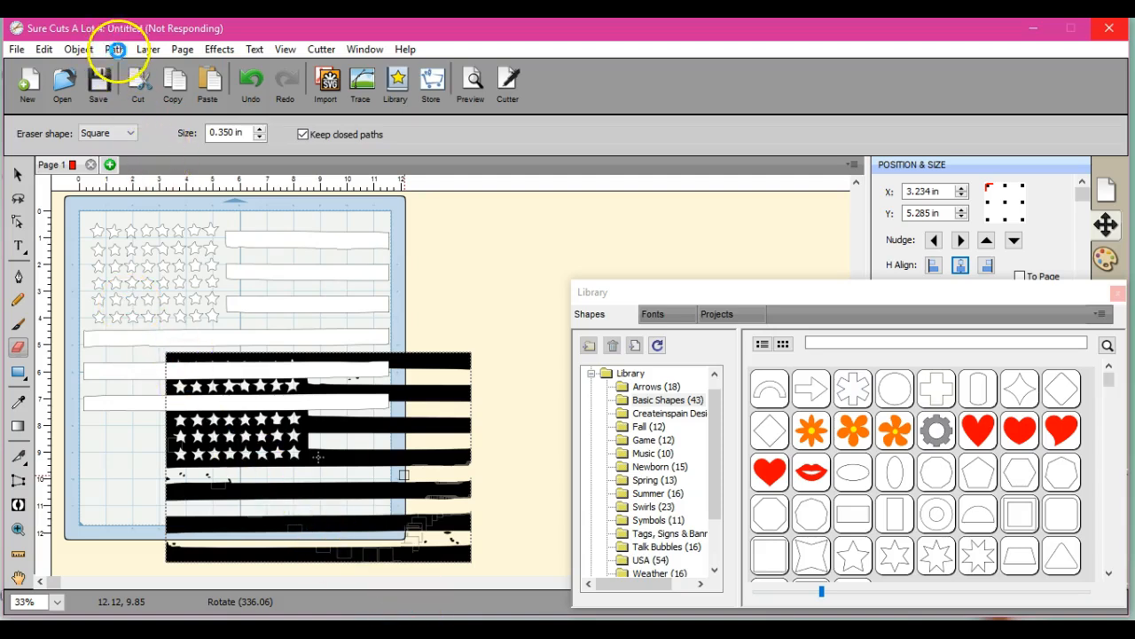
pyautogui.click(54, 154)
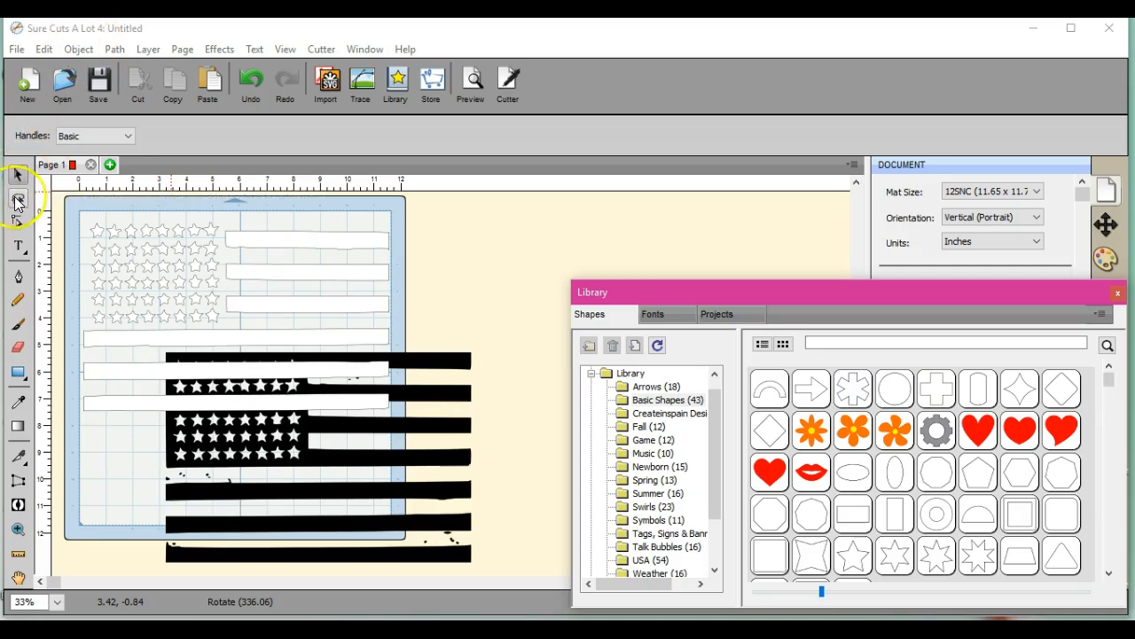
pyautogui.click(475, 84)
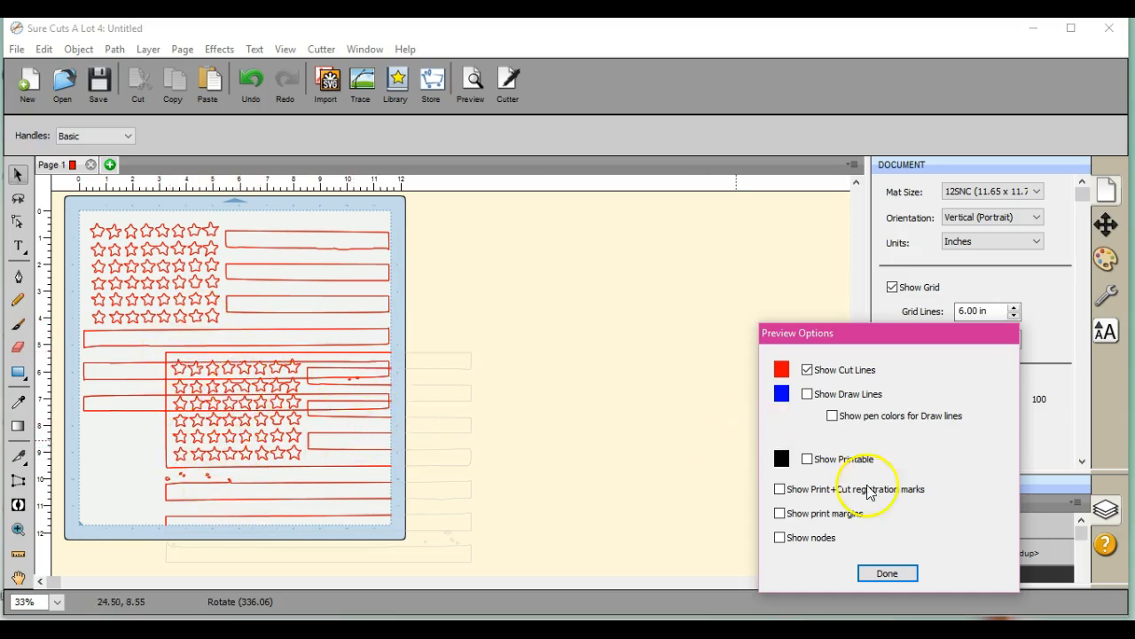
pyautogui.click(887, 572)
# - Move the black flag up and align the white stars and stripes over it, nudging them to X 2.552 in, Y 3.662 in
pyautogui.moveTo(325, 456); pyautogui.dragTo(310, 407)
pyautogui.moveTo(237, 264); pyautogui.dragTo(303, 356)
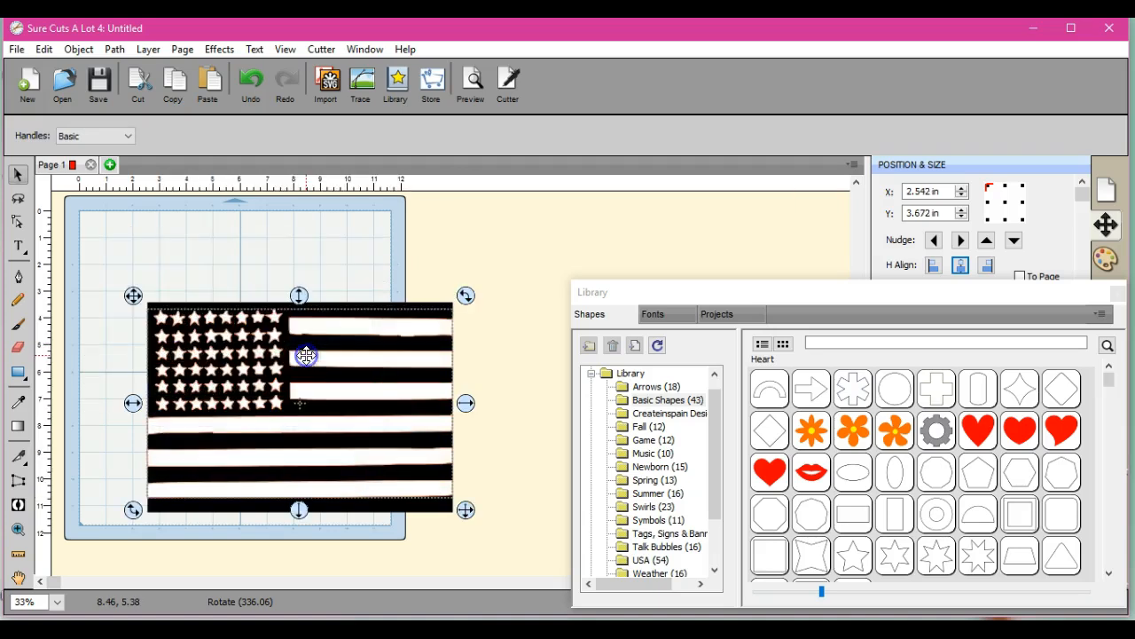
pyautogui.click(961, 241)
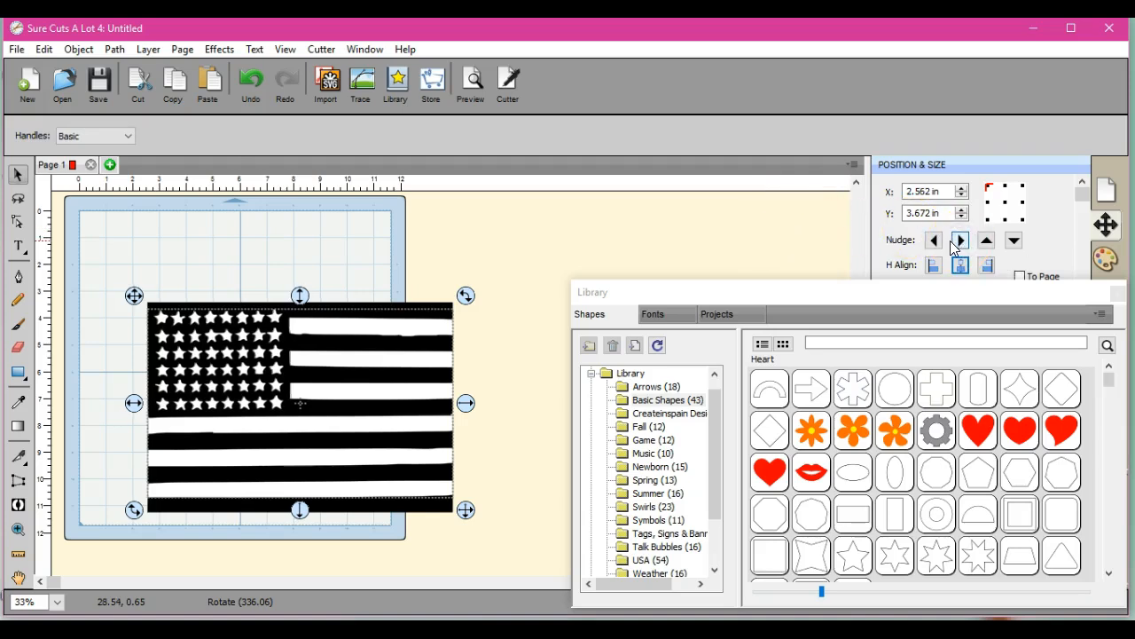
pyautogui.click(936, 241)
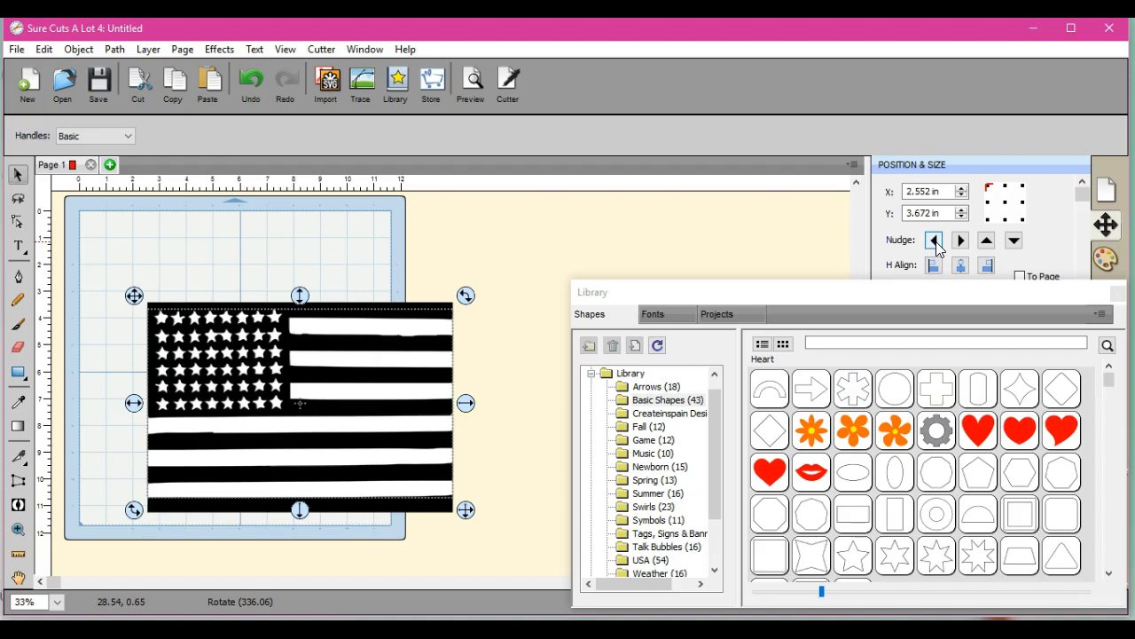
pyautogui.click(987, 242)
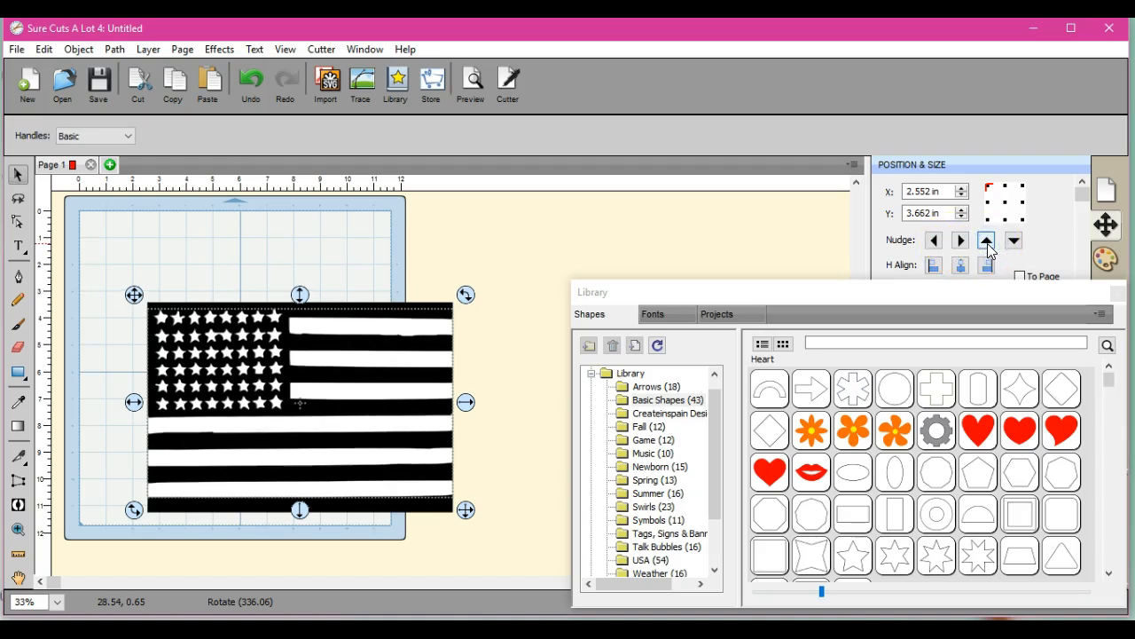
# - Group the black flag with the white stars and stripes, and move the group onto the mat at about X 0.125 in, Y 0.405 in
pyautogui.click(559, 291)
pyautogui.moveTo(131, 274); pyautogui.dragTo(475, 568)
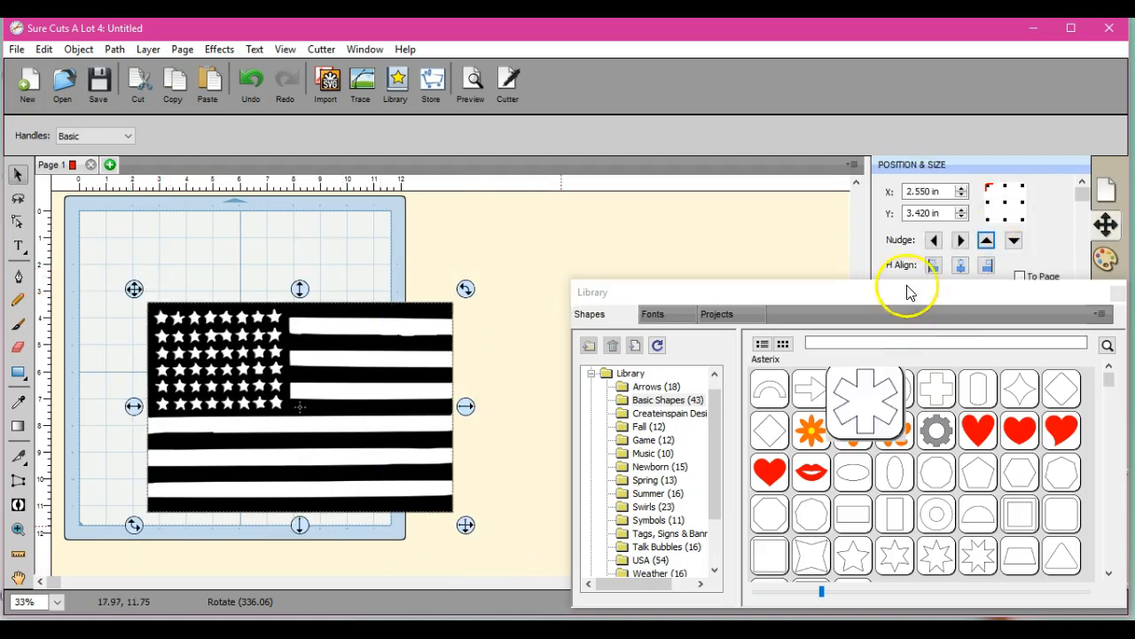
pyautogui.moveTo(908, 295); pyautogui.dragTo(889, 583)
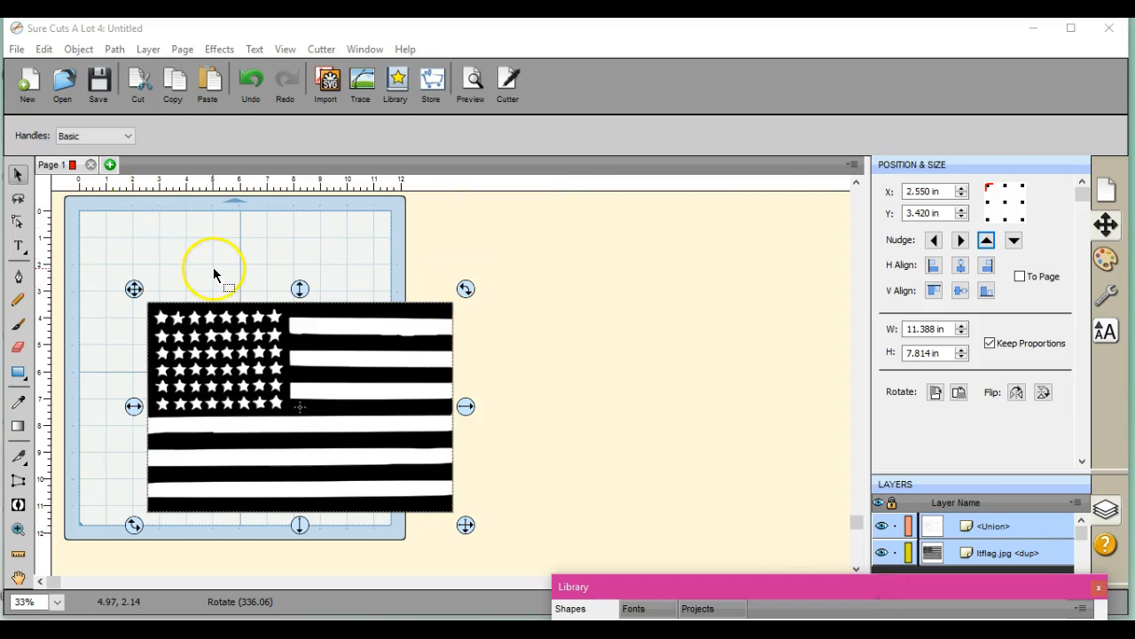
pyautogui.click(78, 48)
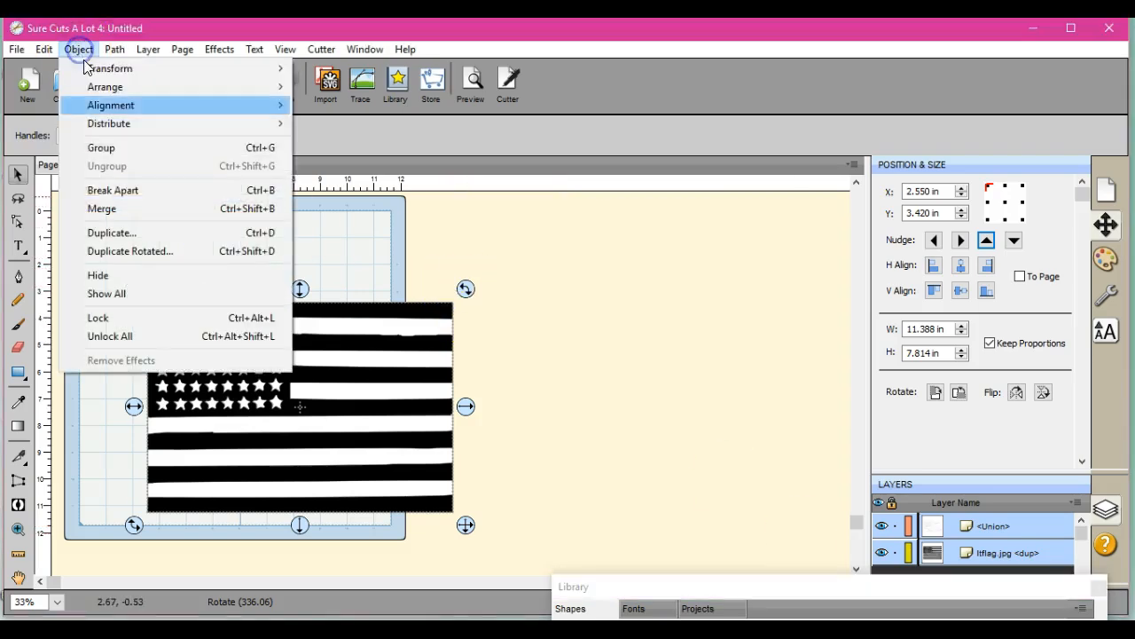
pyautogui.click(103, 148)
pyautogui.moveTo(134, 285); pyautogui.dragTo(71, 213)
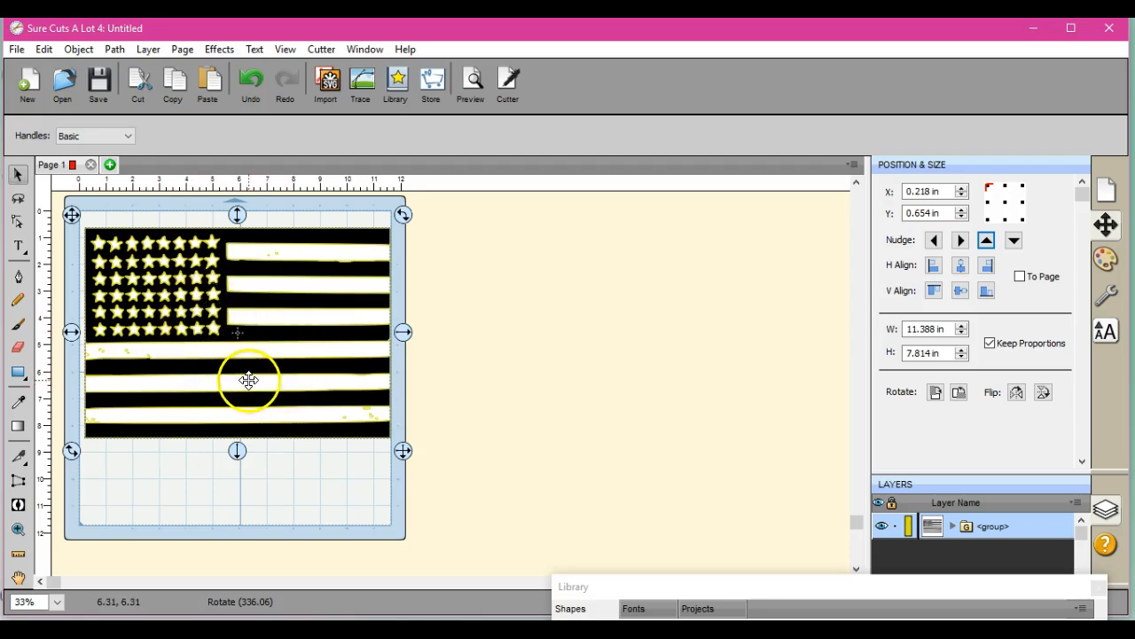
pyautogui.moveTo(259, 315); pyautogui.dragTo(255, 307)
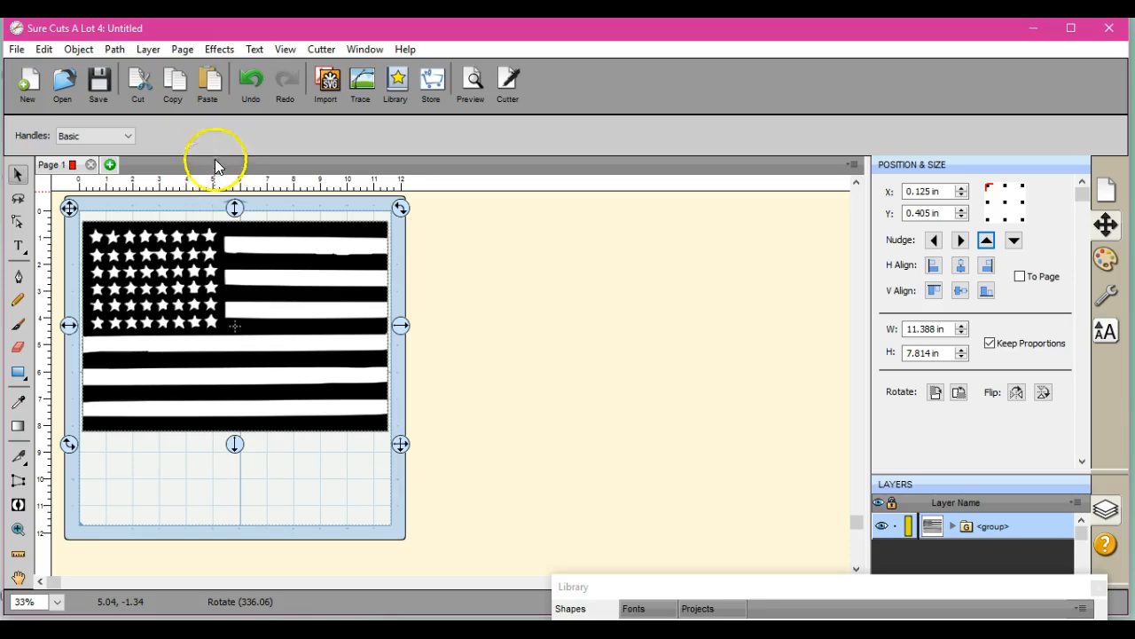
# - Apply a Wave effect to the grouped flag with Auto Preview on, 0.1 cycles and an amplitude of 0.60
pyautogui.click(212, 51)
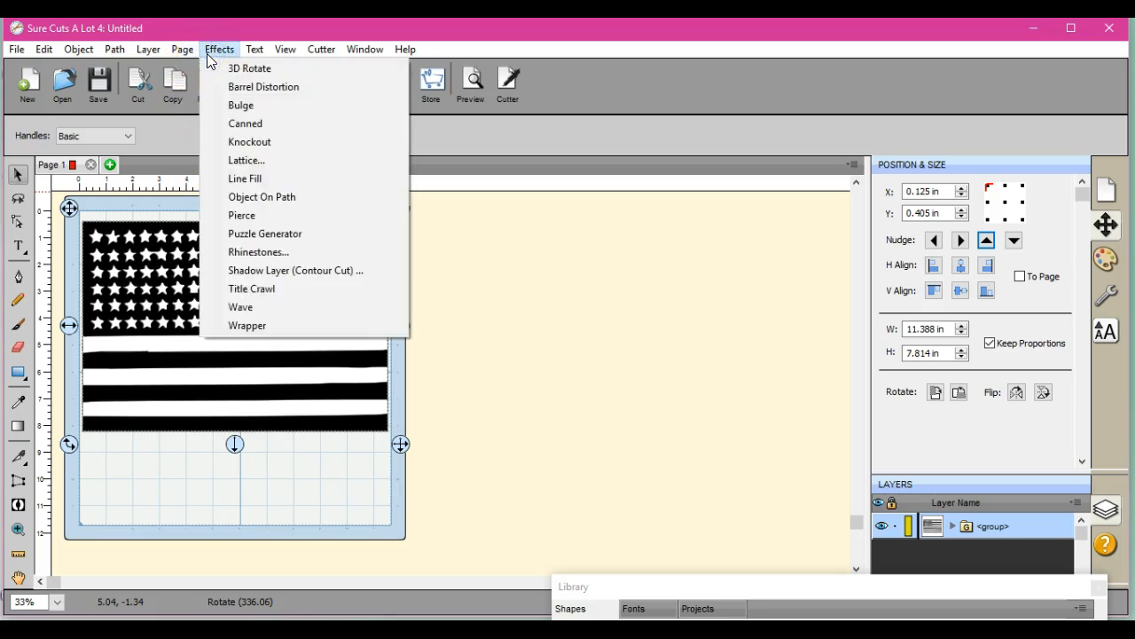
pyautogui.click(248, 307)
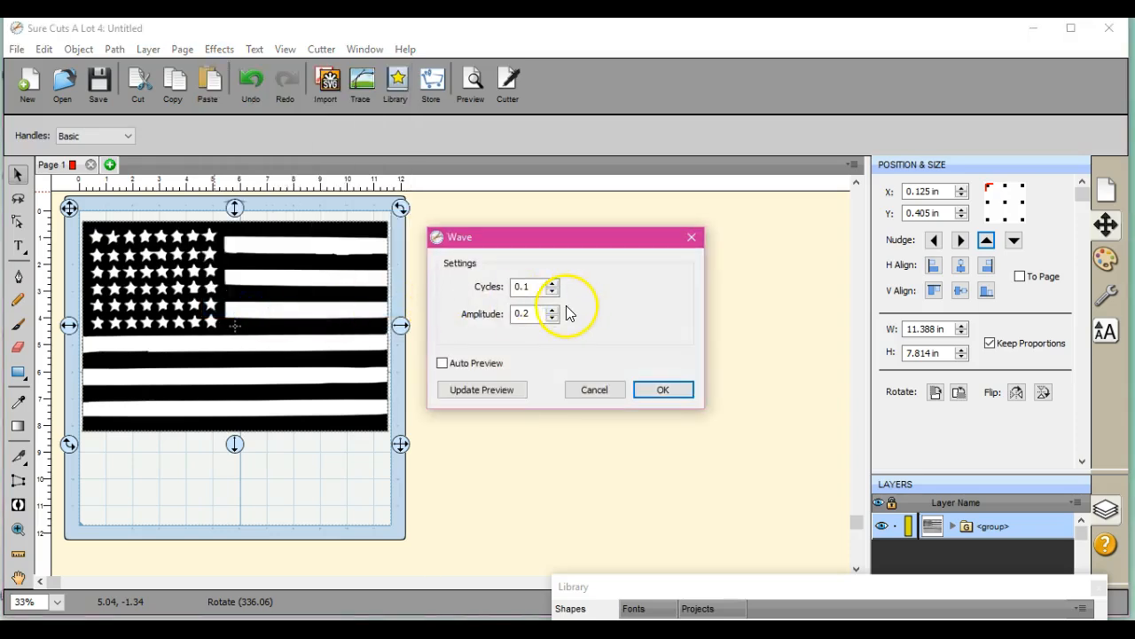
pyautogui.click(552, 282)
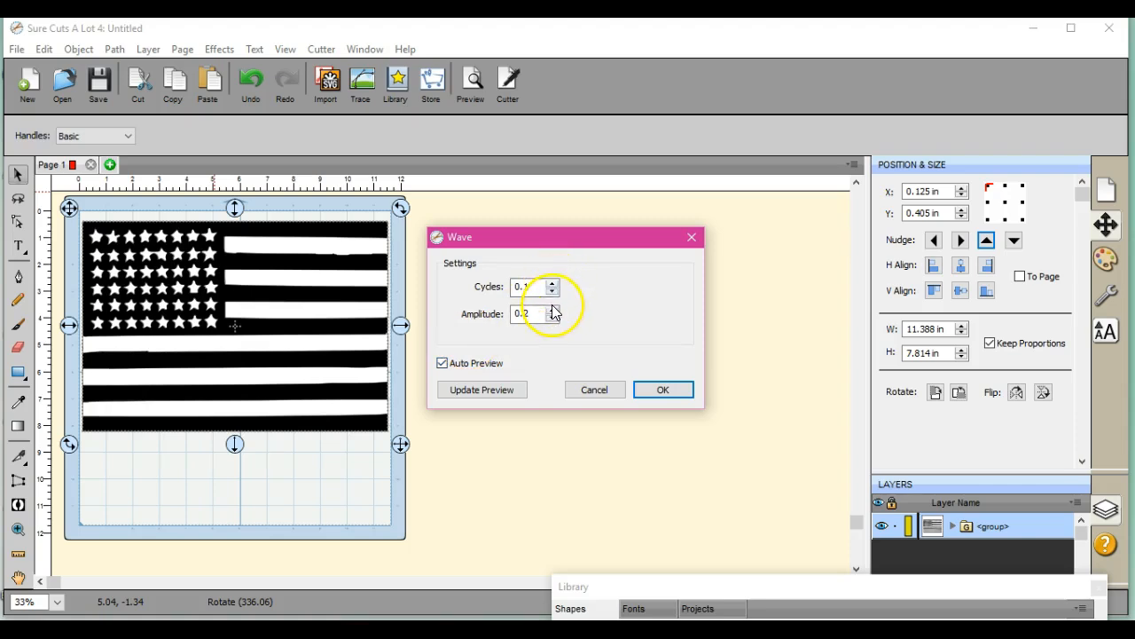
pyautogui.click(552, 308)
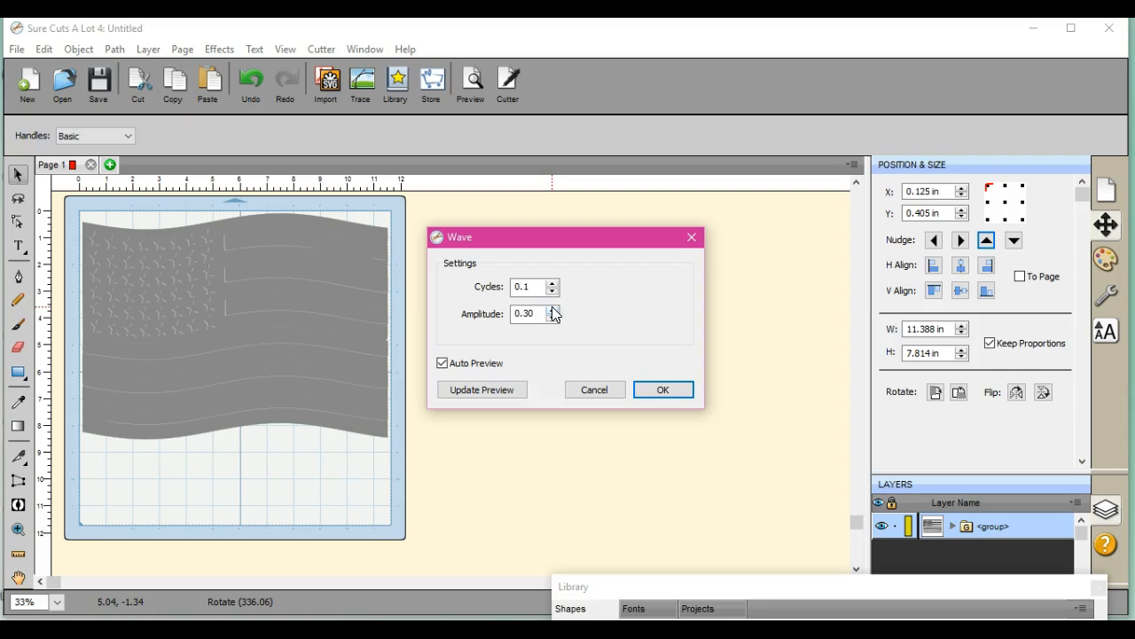
pyautogui.click(551, 309)
pyautogui.click(552, 309)
pyautogui.click(551, 309)
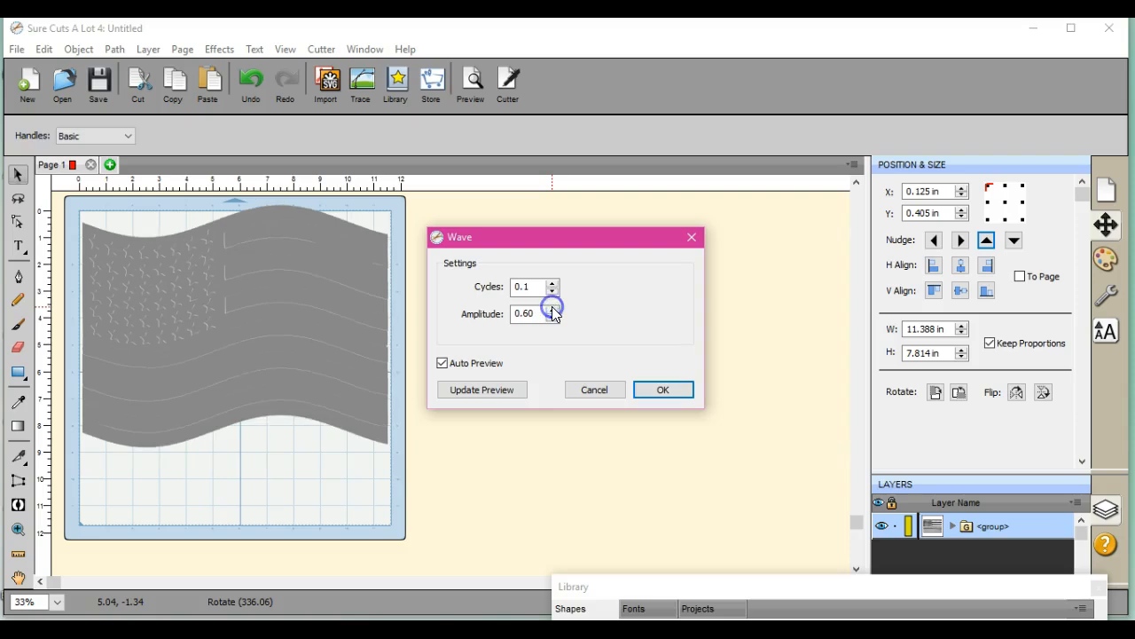
pyautogui.click(659, 388)
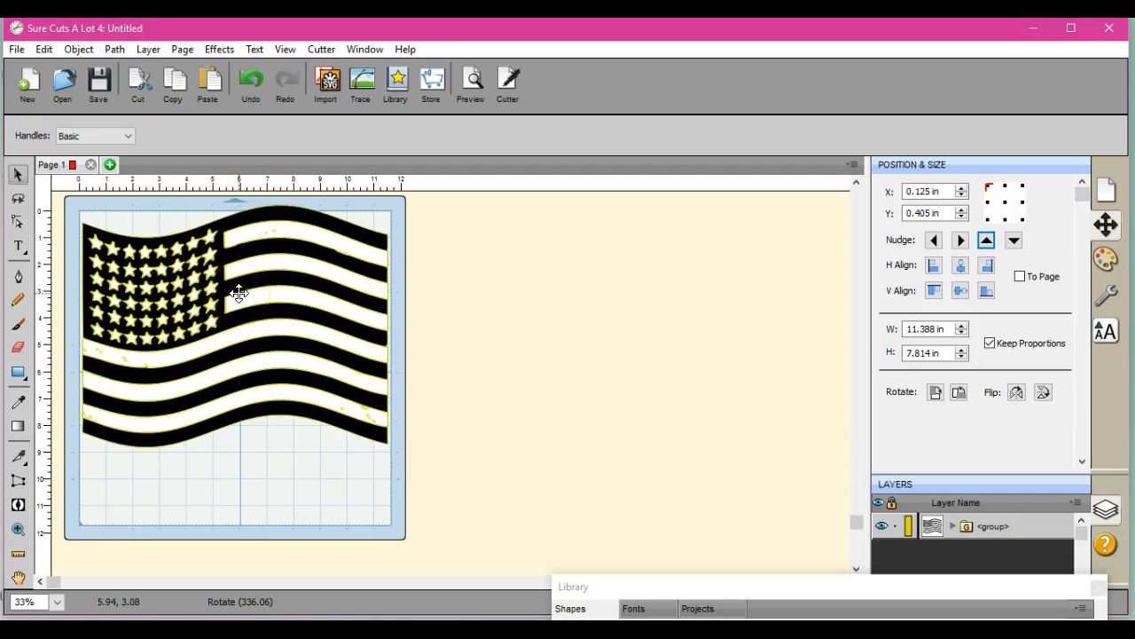
# - Ungroup the wavy flag into its black and white layers
pyautogui.click(296, 403)
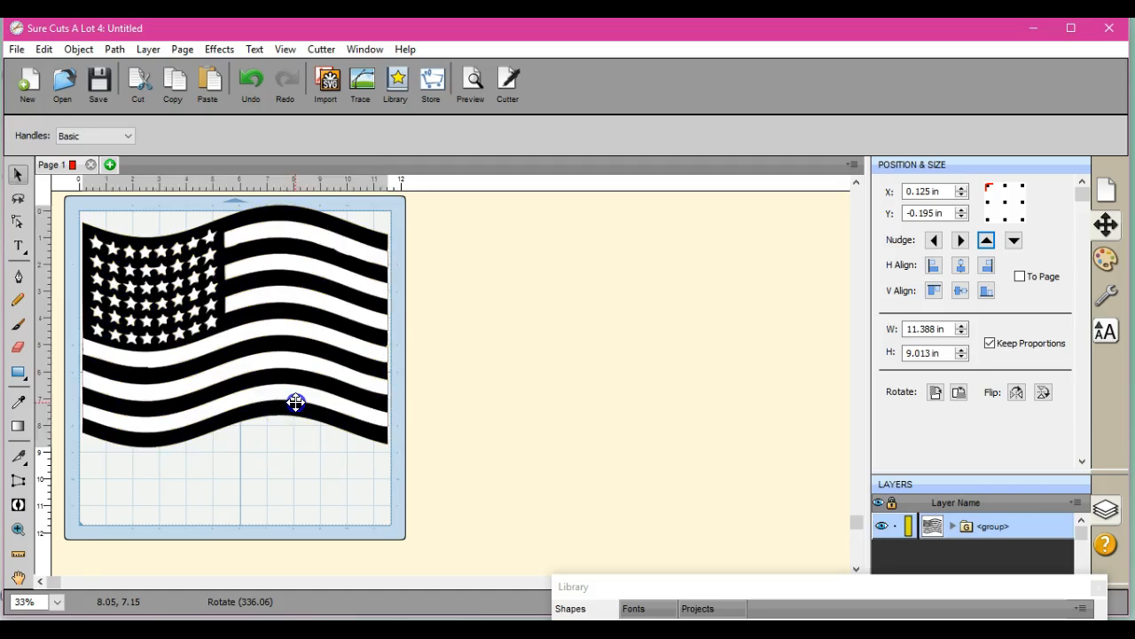
pyautogui.click(88, 51)
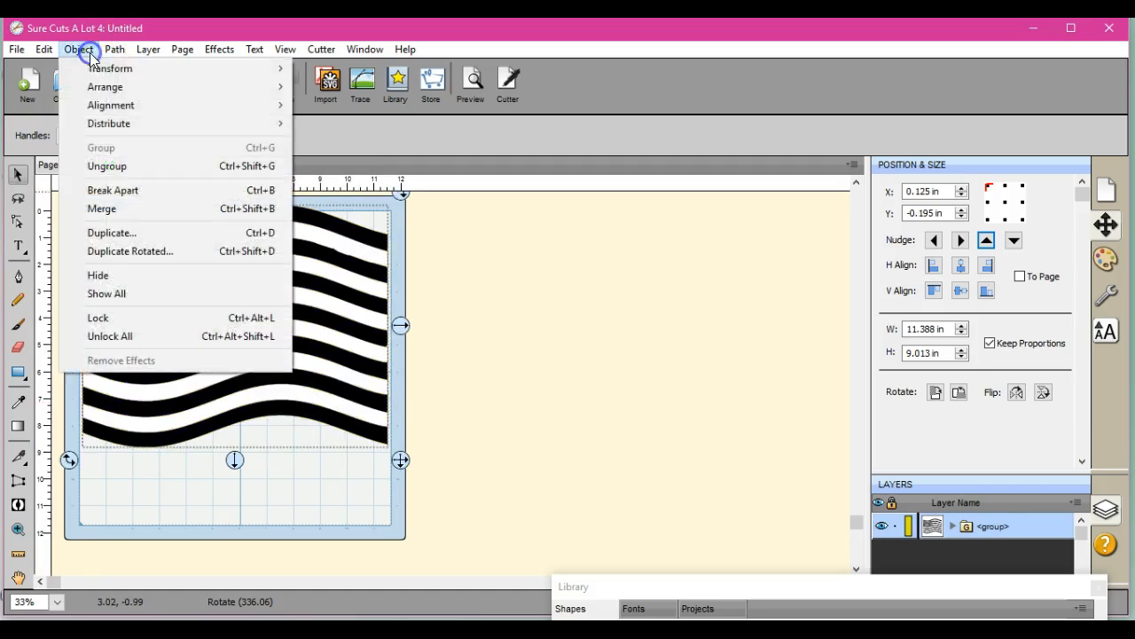
pyautogui.click(120, 167)
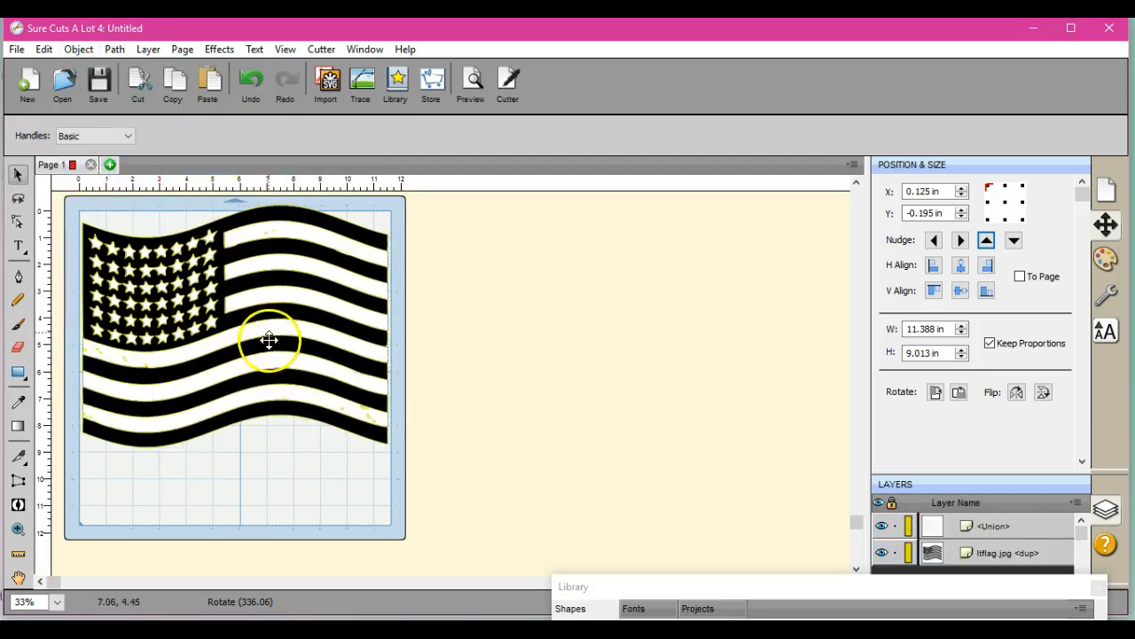
pyautogui.moveTo(266, 299); pyautogui.dragTo(451, 457)
pyautogui.click(110, 164)
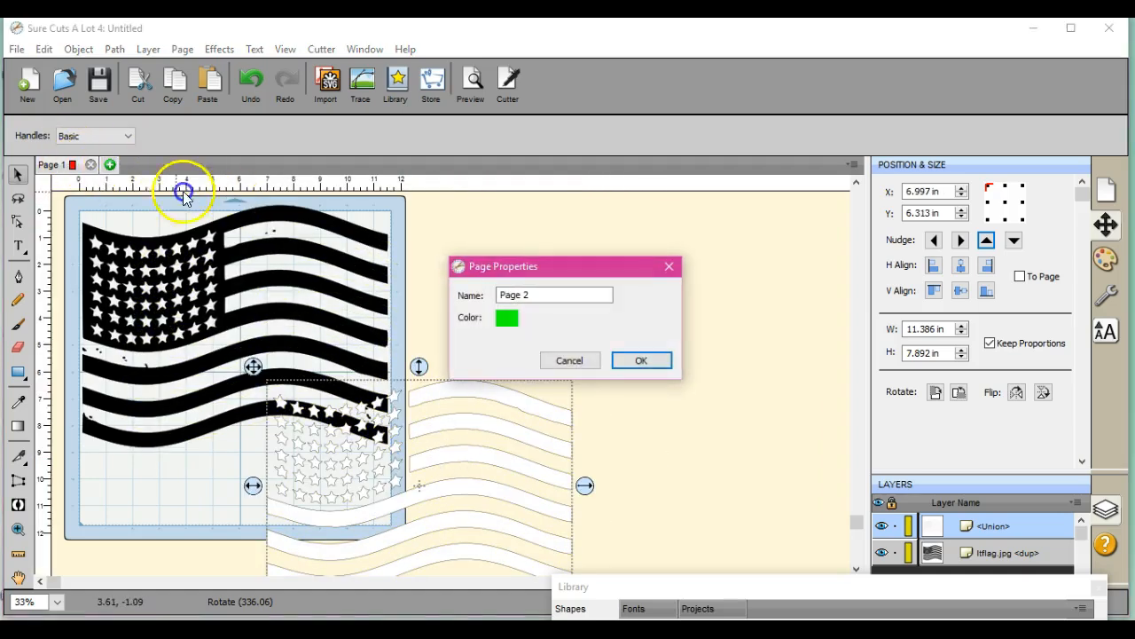
pyautogui.click(646, 362)
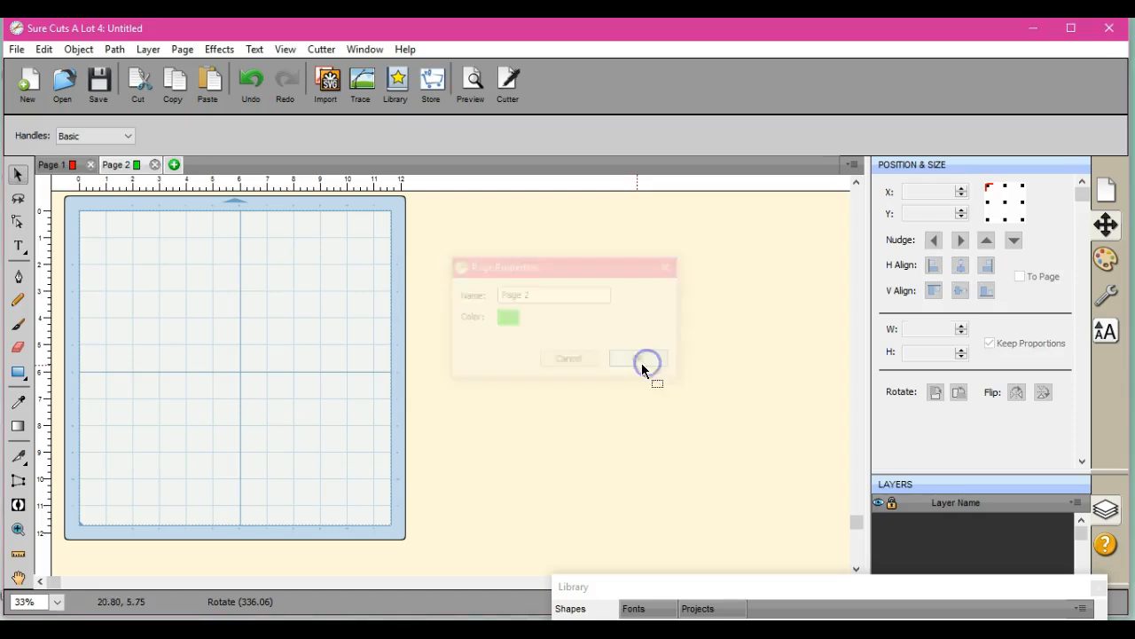
pyautogui.click(67, 165)
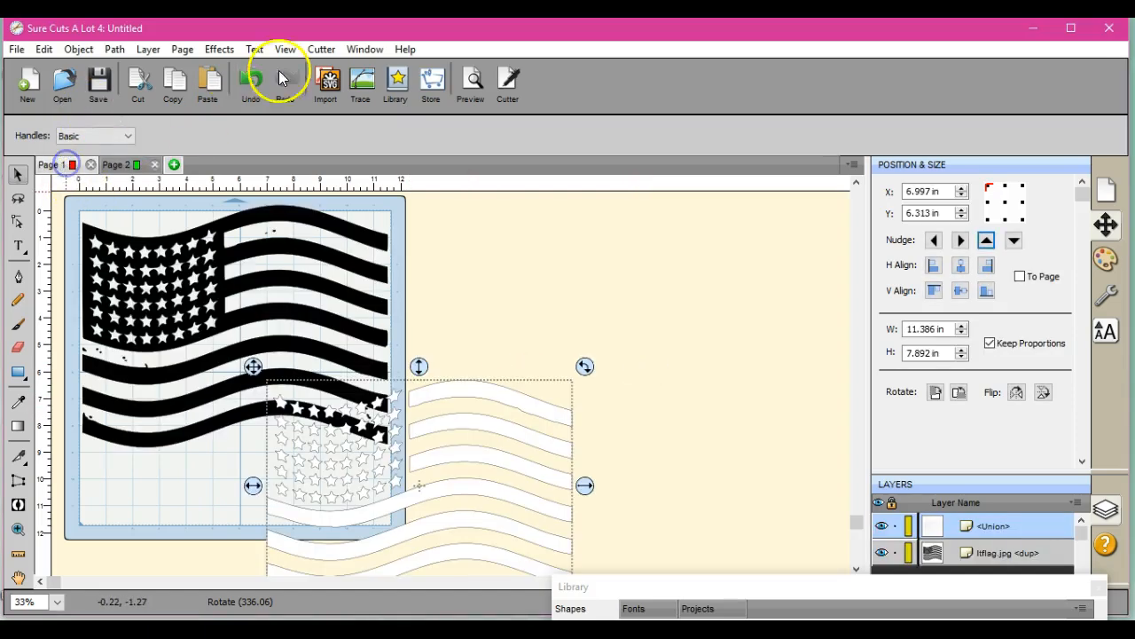
pyautogui.click(254, 78)
pyautogui.click(256, 79)
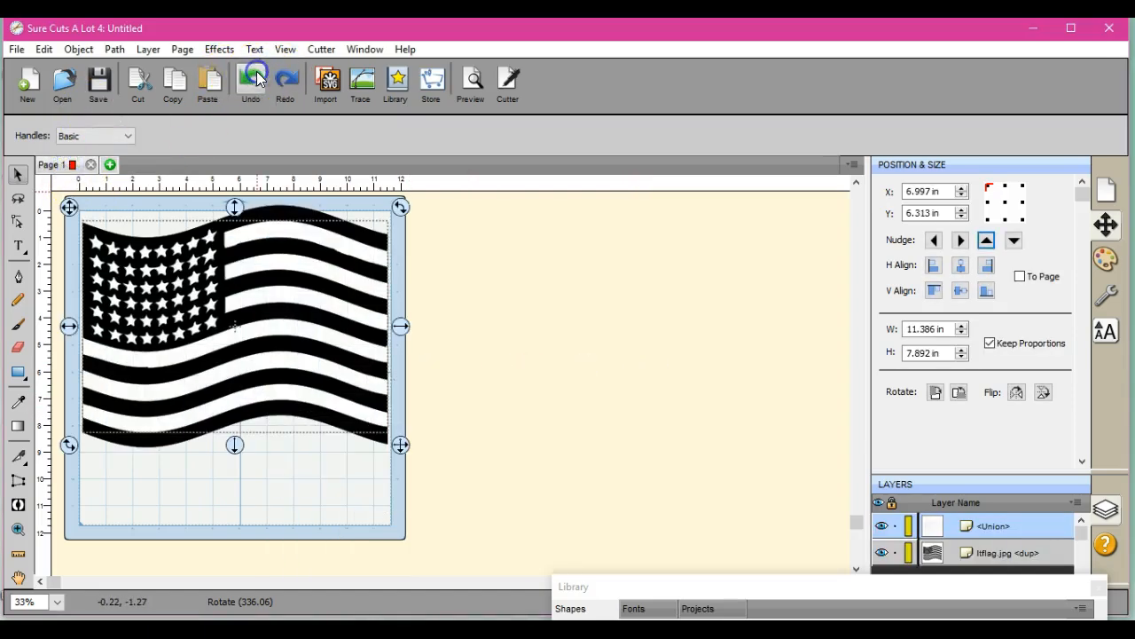
# - Add a new page named Page 4, send the white stars-and-stripes layer to it from Page 1, and open Page 4
pyautogui.click(109, 165)
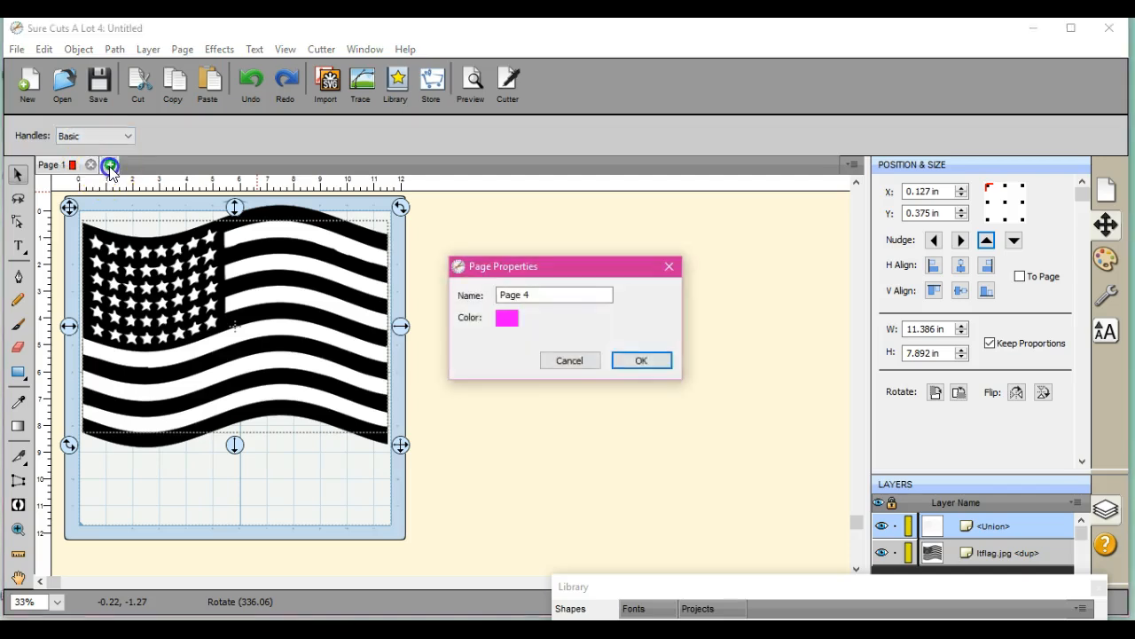
pyautogui.click(649, 357)
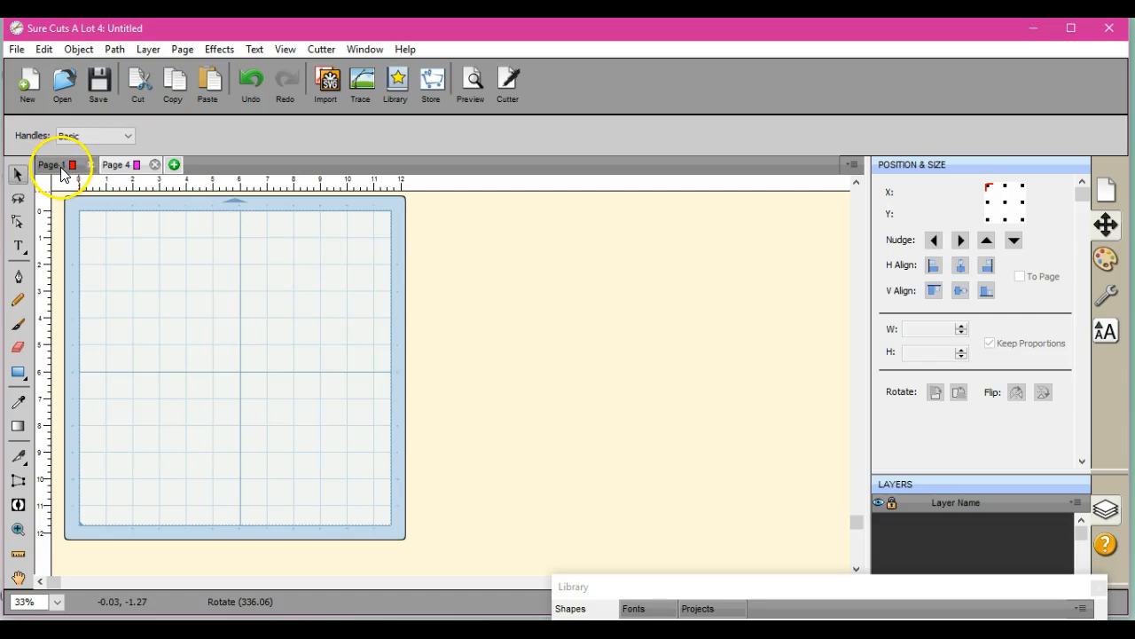
pyautogui.click(59, 167)
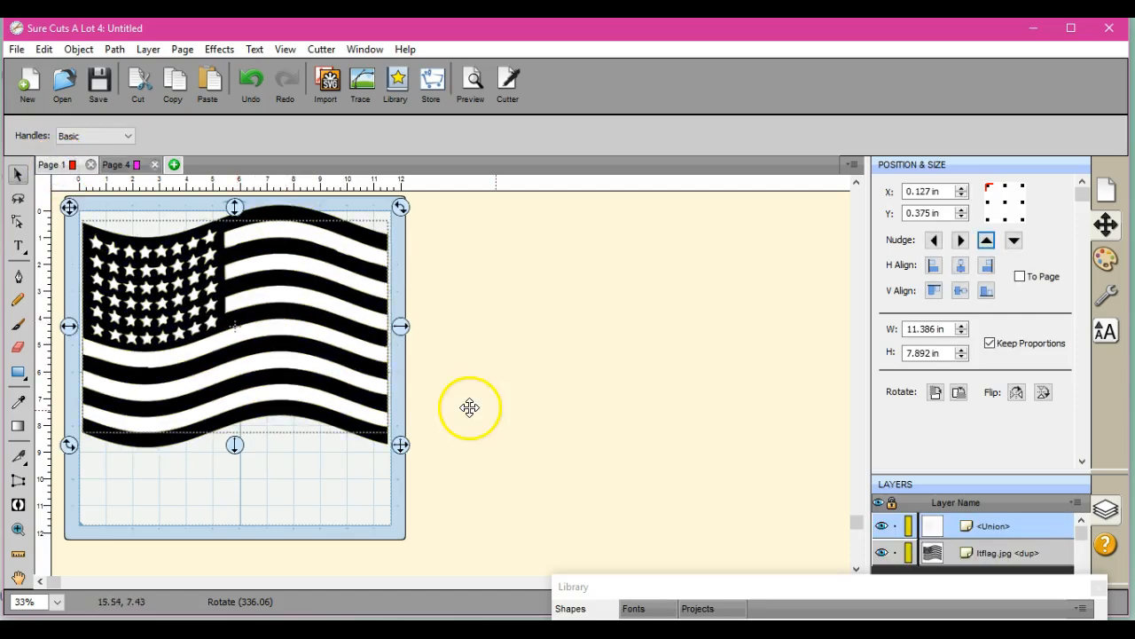
pyautogui.click(1076, 503)
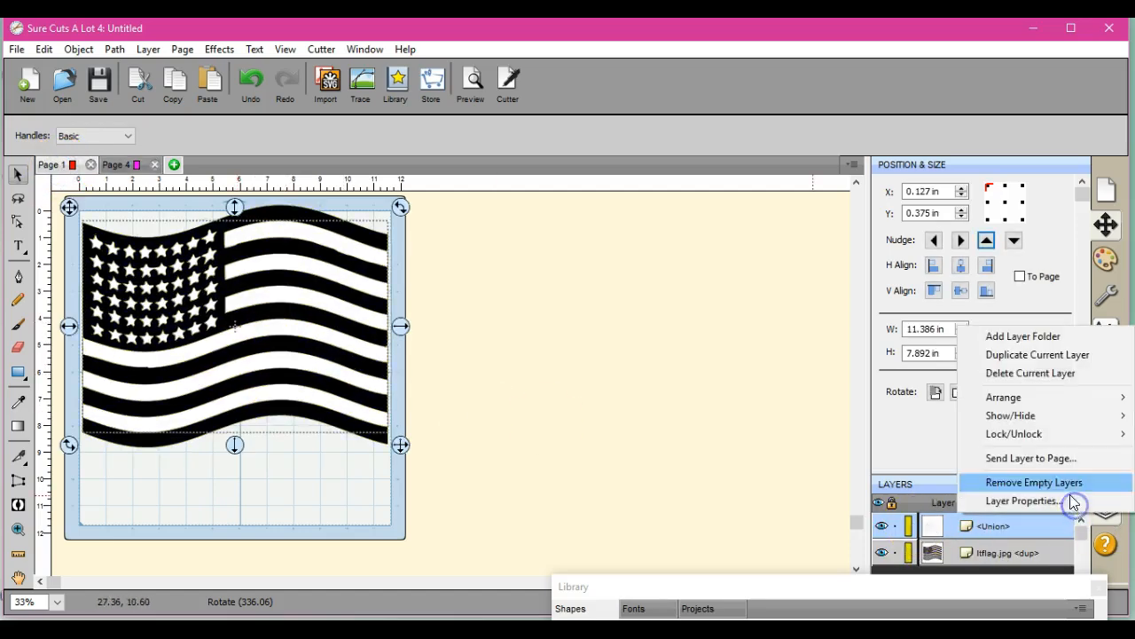
pyautogui.click(1061, 468)
pyautogui.click(654, 378)
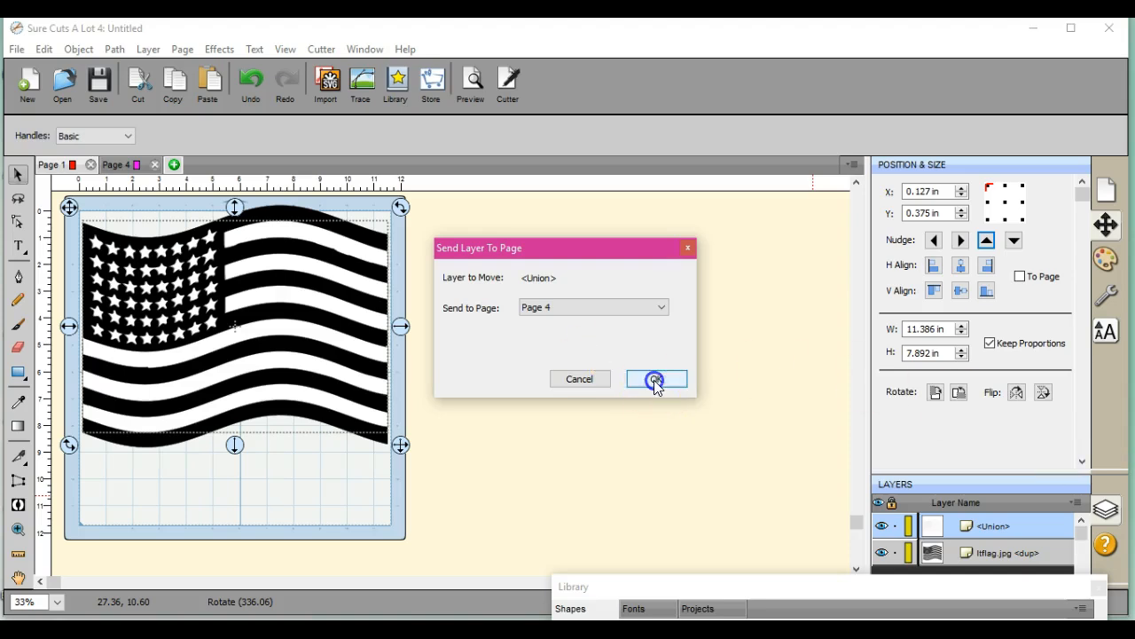
pyautogui.click(134, 166)
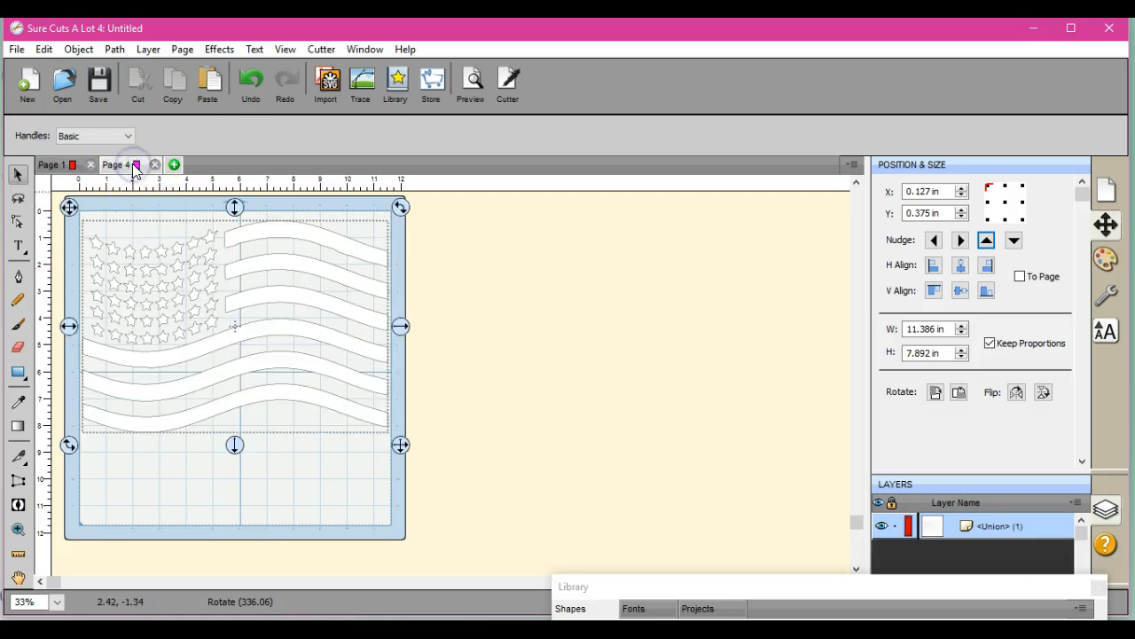
# - Move the black wavy flag on Page 1 down so that it lies fully within the mat
pyautogui.click(55, 164)
pyautogui.click(221, 237)
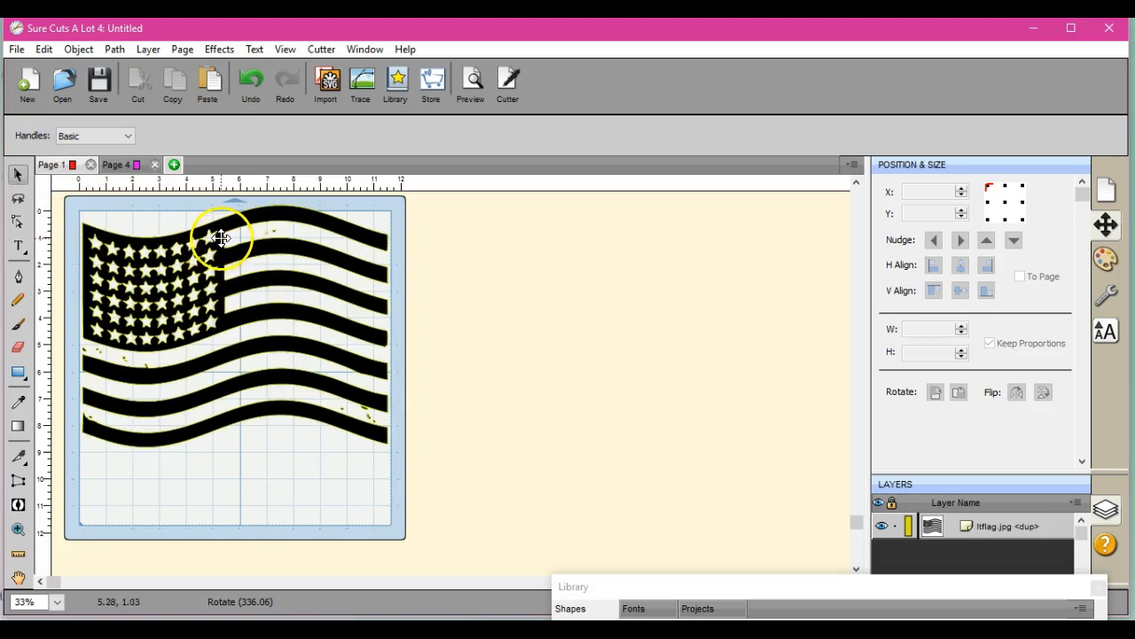
pyautogui.moveTo(216, 242); pyautogui.dragTo(210, 274)
# - Move the white stars and stripes on Page 4 down within the mat to about X 0.127 in, Y 1.588 in
pyautogui.click(131, 163)
pyautogui.click(203, 245)
pyautogui.click(69, 164)
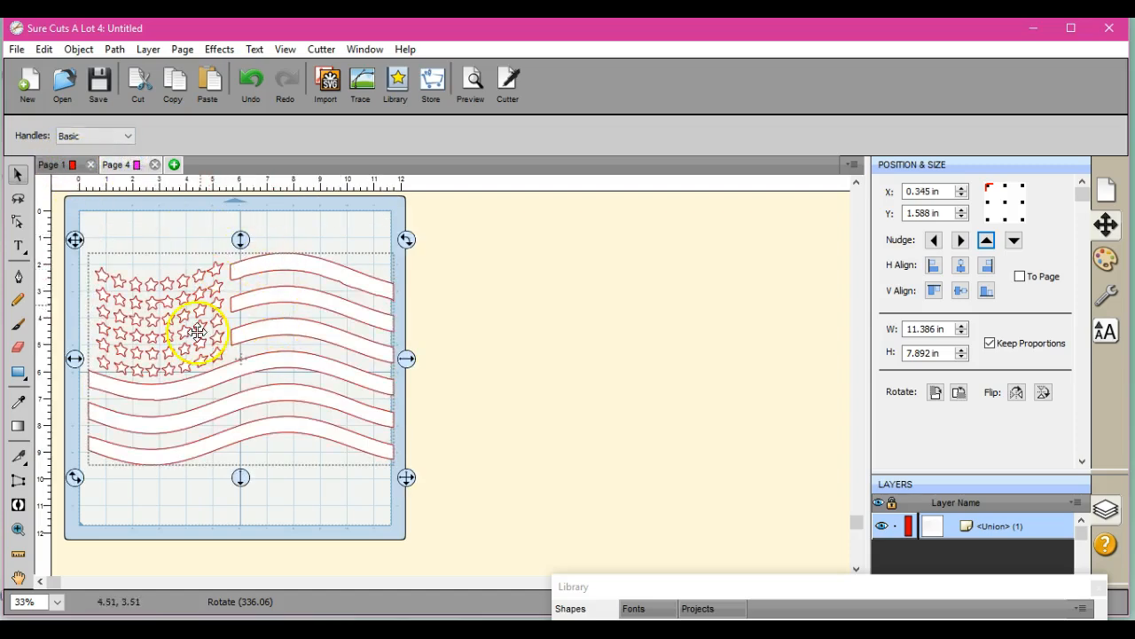
pyautogui.moveTo(259, 370); pyautogui.dragTo(253, 371)
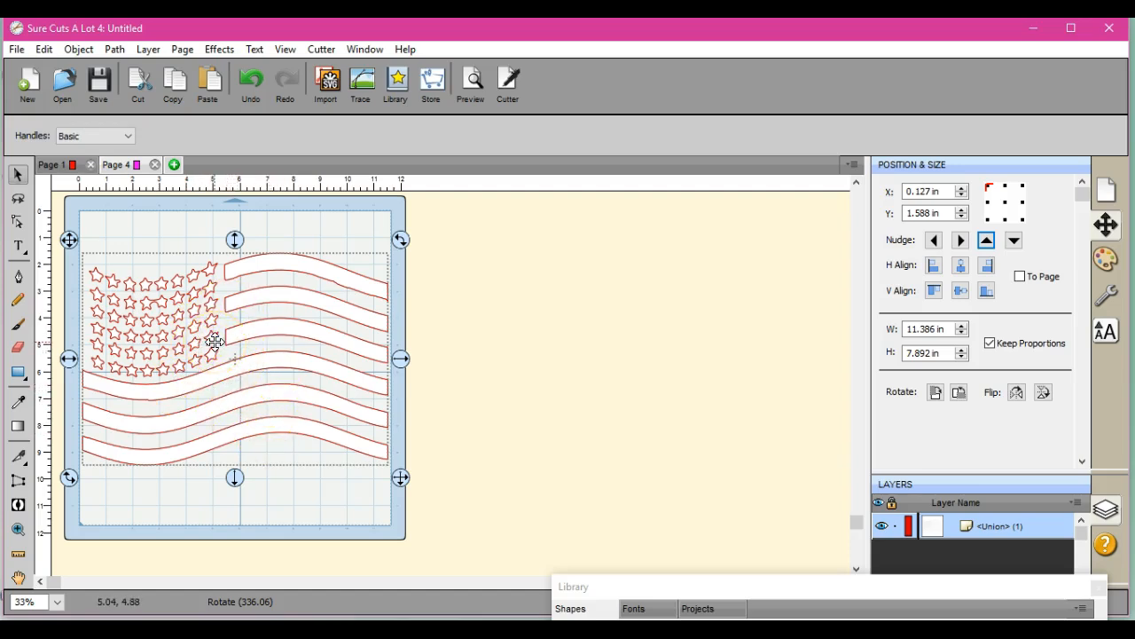
# - Open Page 1 and shift the black wavy flag slightly to about X 0.157 in, Y 0.924 in
pyautogui.click(71, 165)
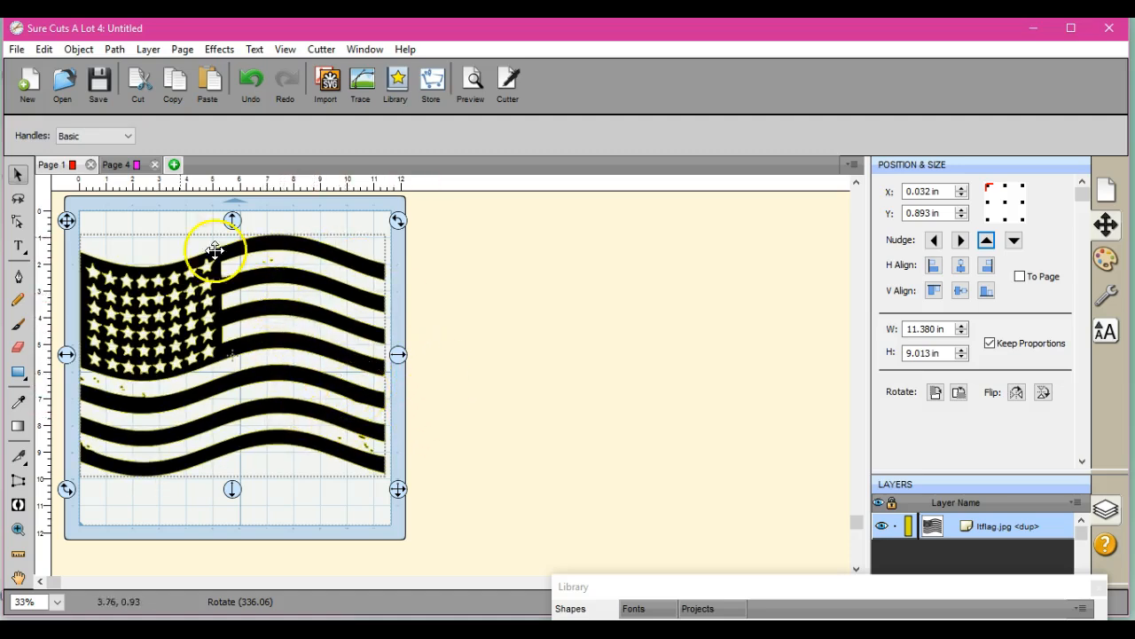
pyautogui.moveTo(213, 329); pyautogui.dragTo(213, 335)
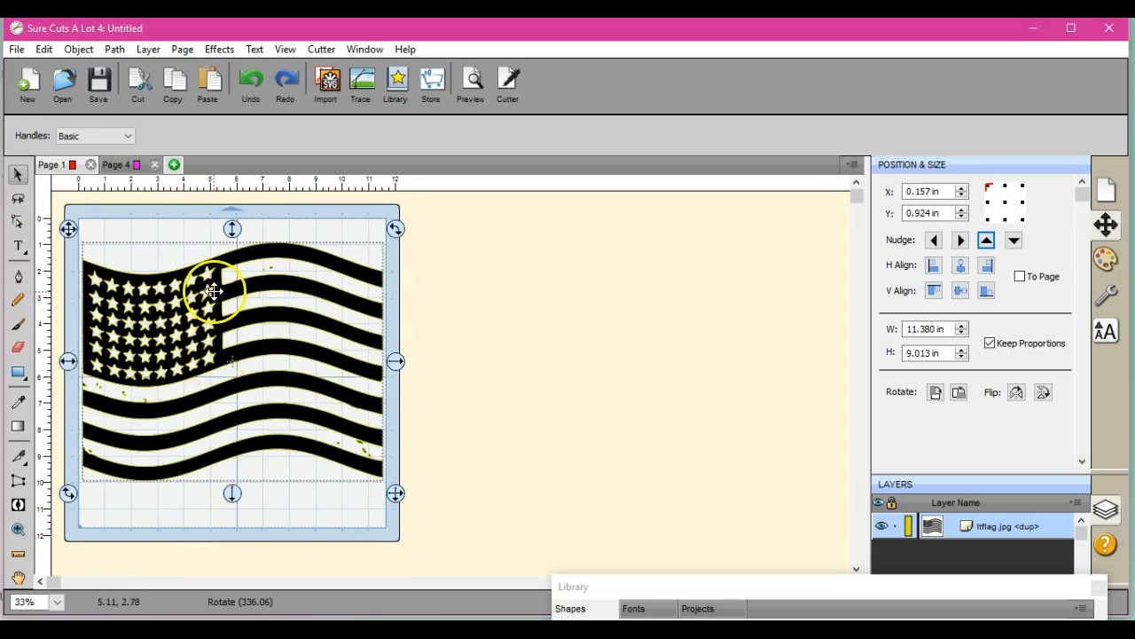
# - Try Close Path and Object to Path on the black wavy flag
pyautogui.click(114, 50)
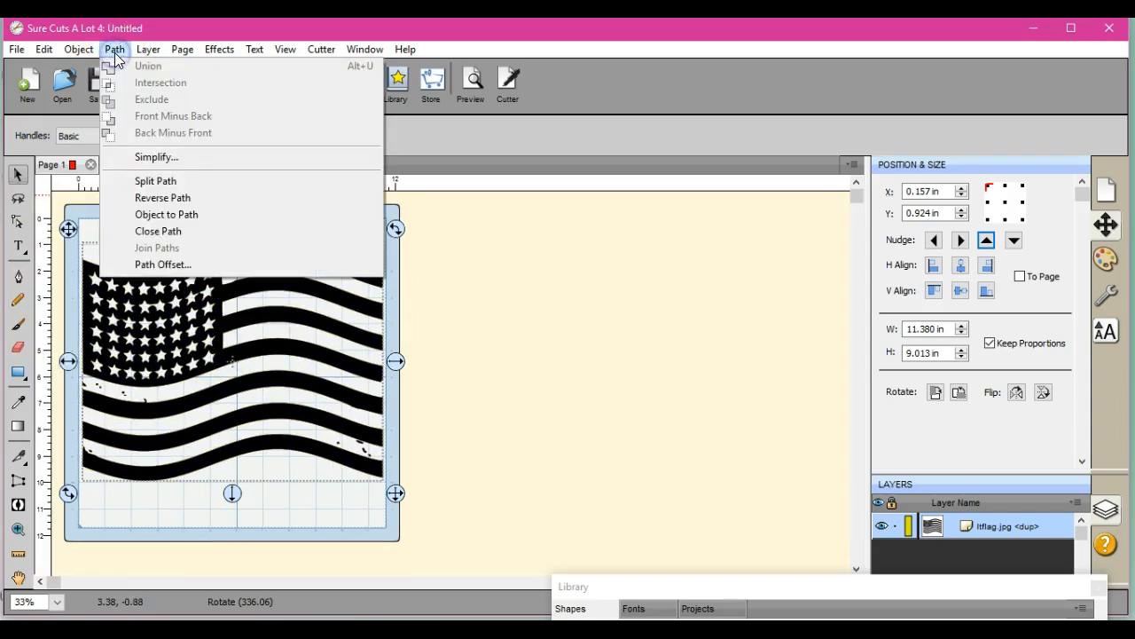
pyautogui.click(159, 232)
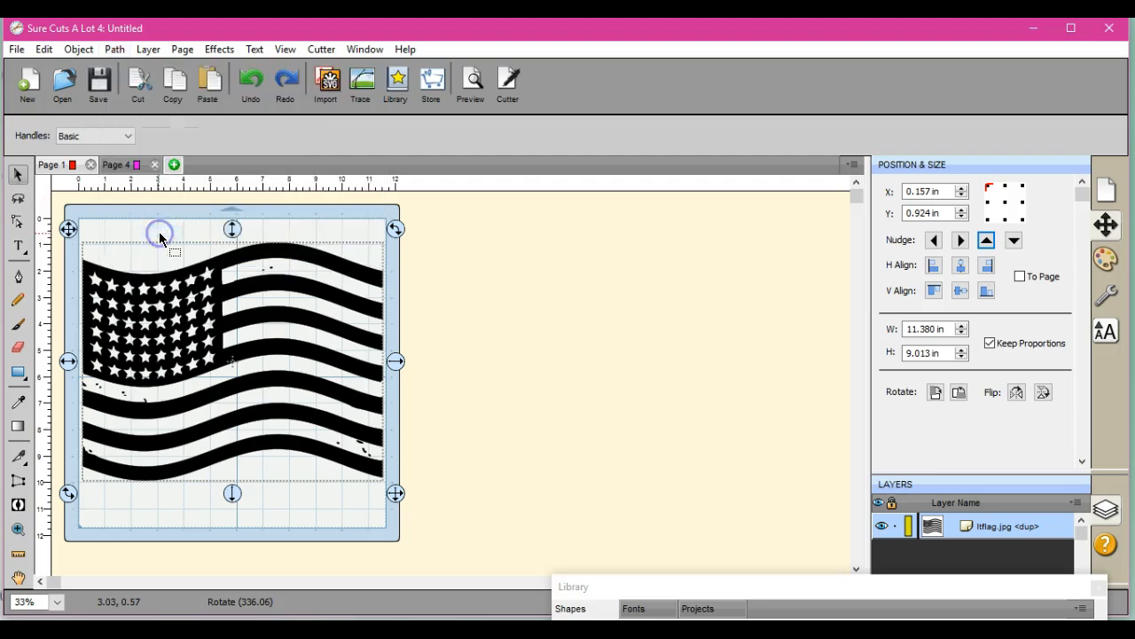
pyautogui.click(116, 50)
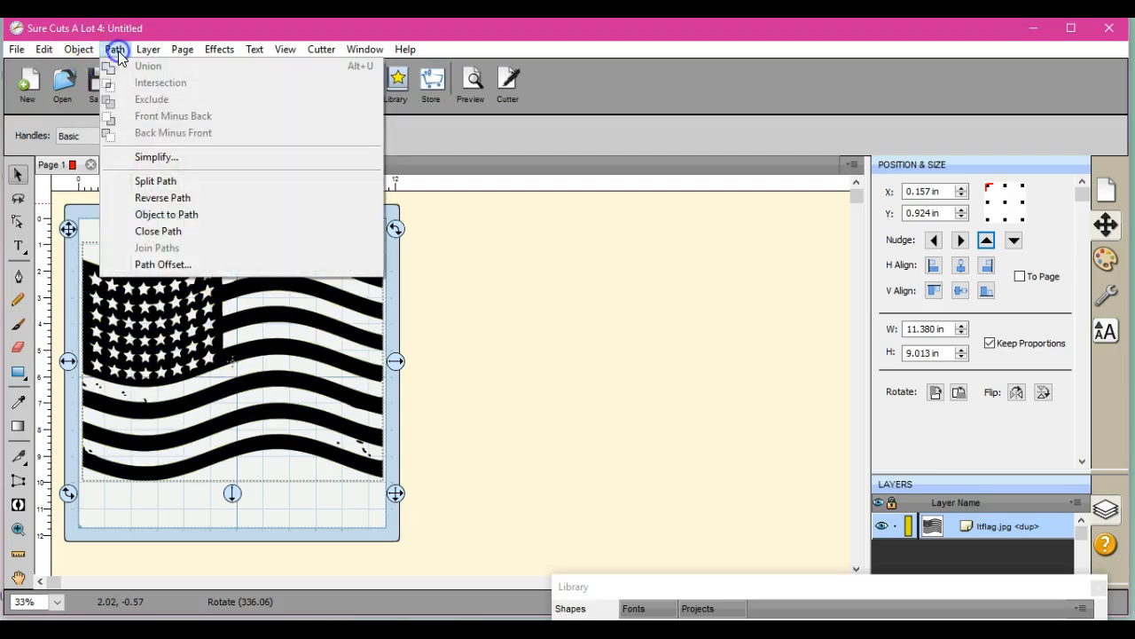
pyautogui.click(157, 216)
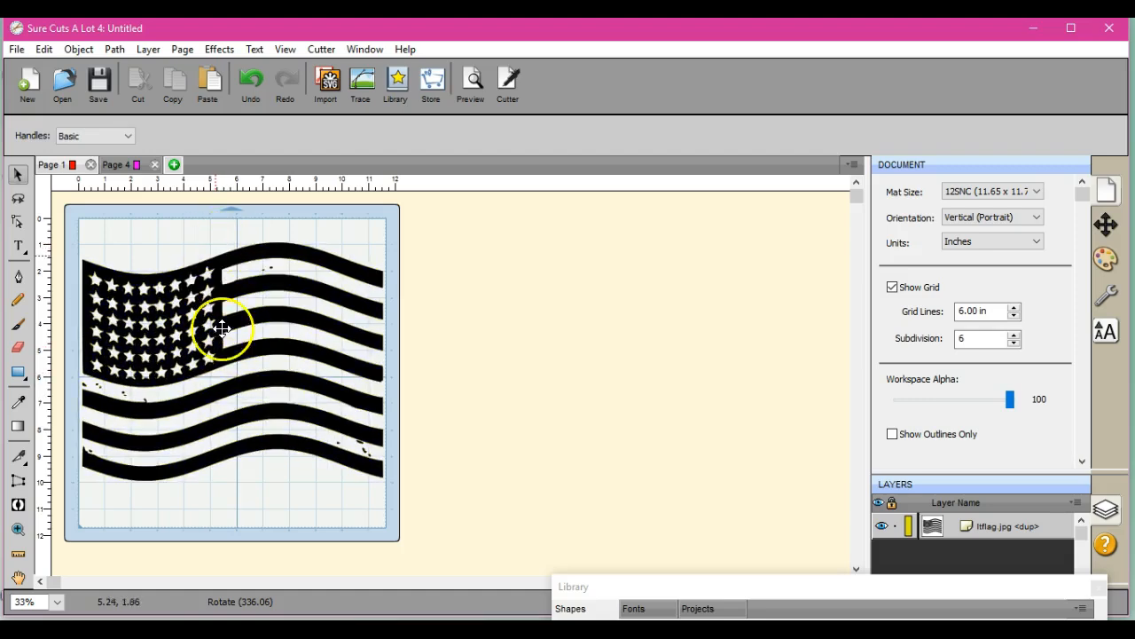
# - Undo the path conversion and the small move, and reposition the black flag at about X 0.190 in, Y 0.893 in
pyautogui.click(249, 87)
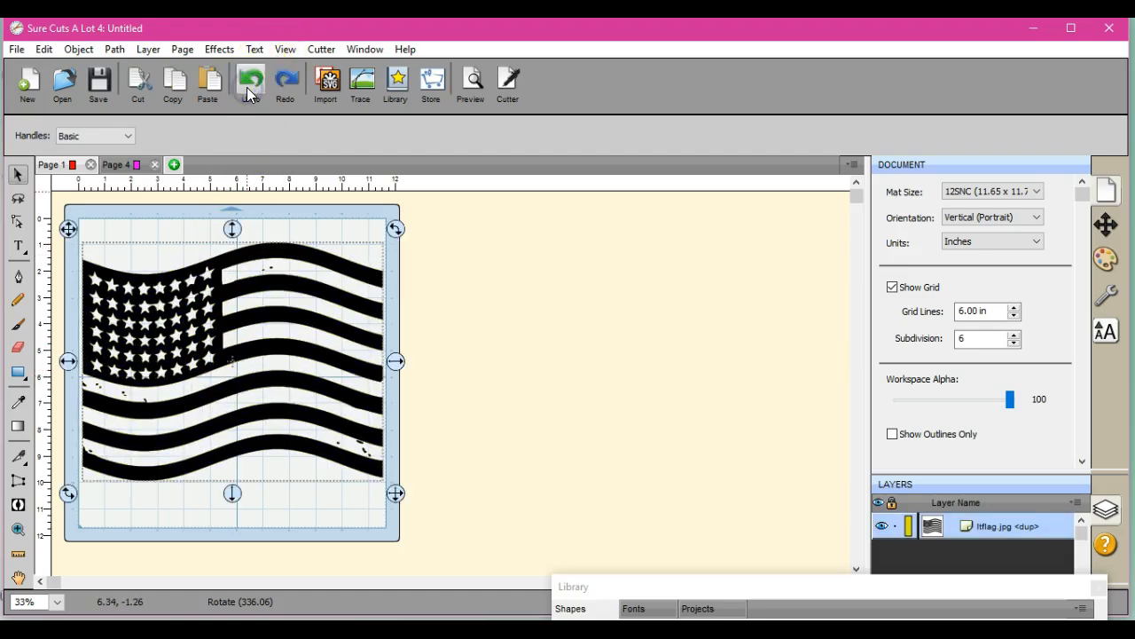
pyautogui.click(251, 87)
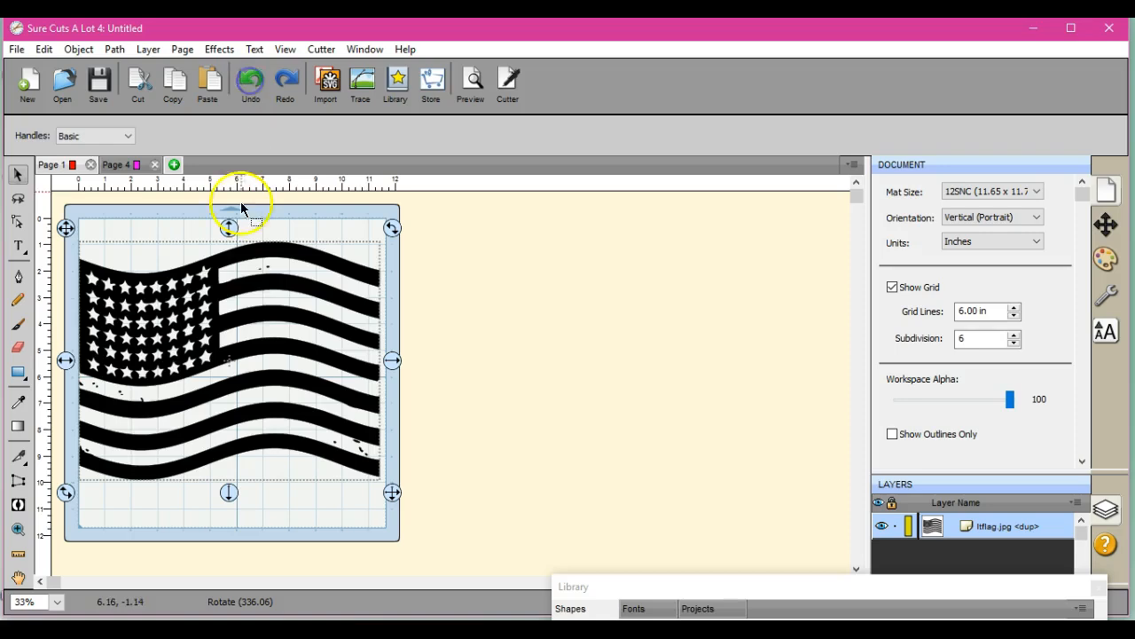
pyautogui.moveTo(219, 298); pyautogui.dragTo(223, 298)
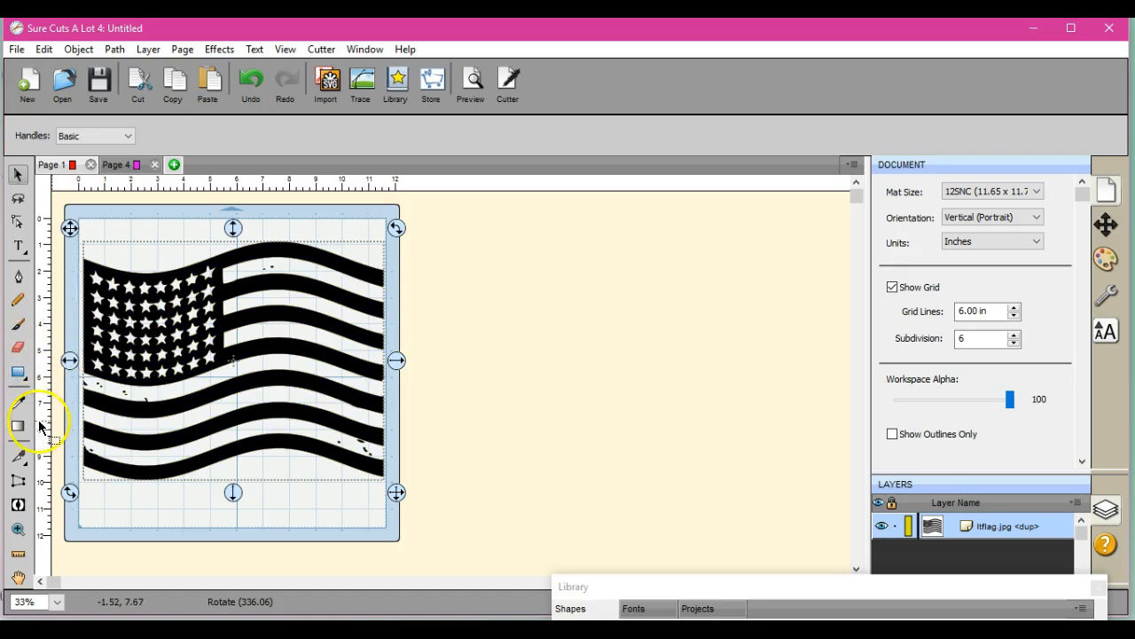
# - Cut the black flag vertically with the Knife tool along the edge between the star field and the short stripes
pyautogui.click(17, 458)
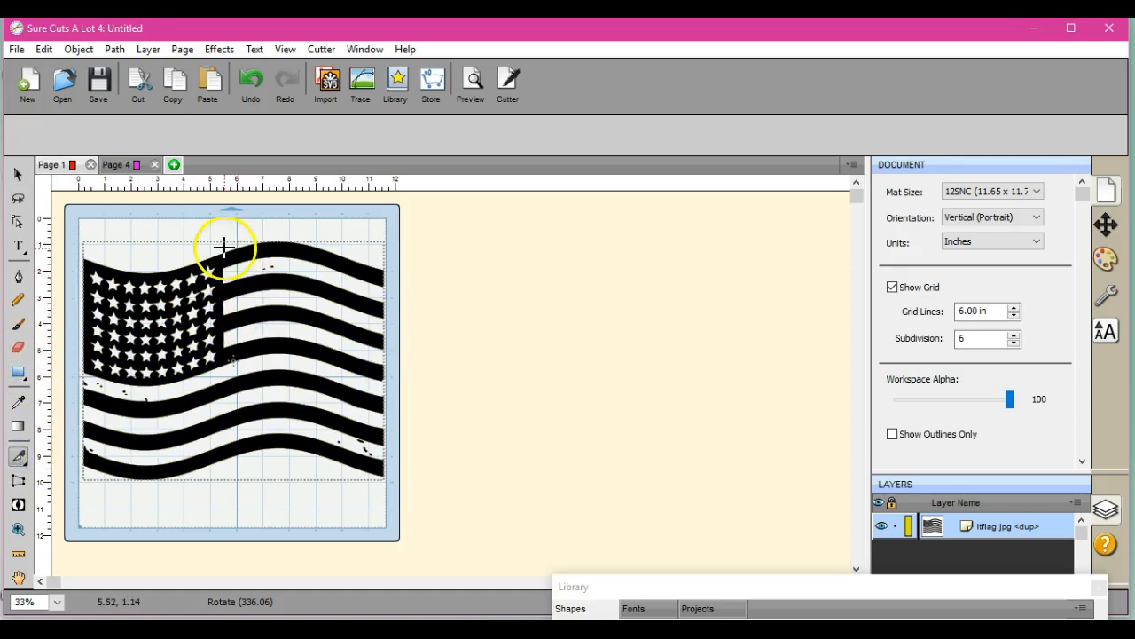
pyautogui.moveTo(221, 247); pyautogui.dragTo(222, 290)
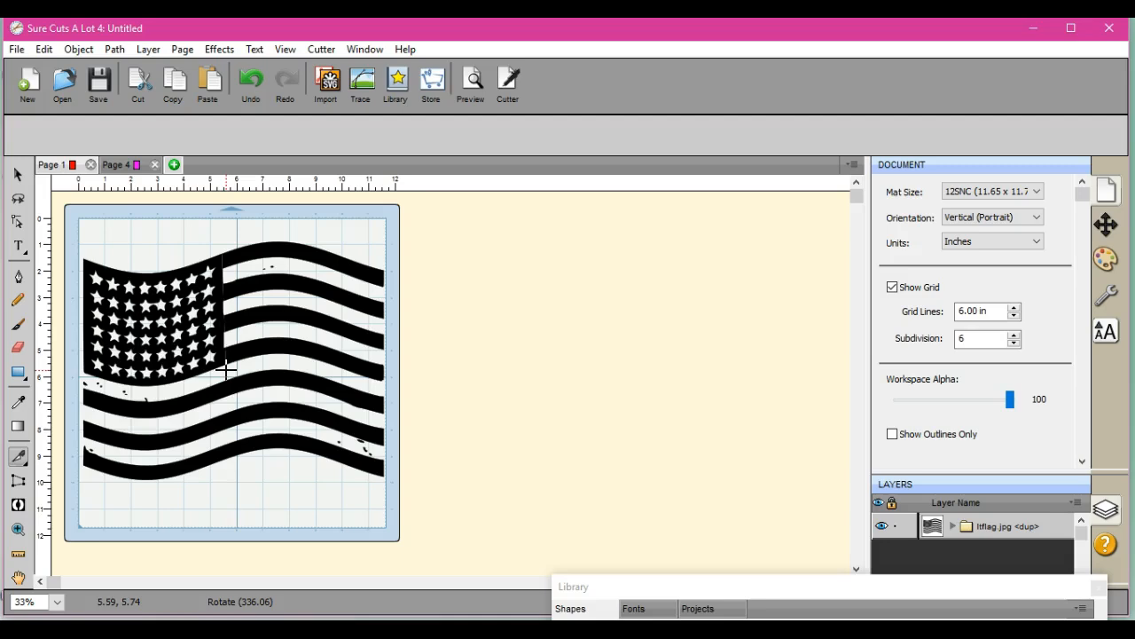
pyautogui.click(82, 377)
# - Erase the stray specks between the star field and the stripe below it with a 0.35 in square eraser
pyautogui.click(18, 347)
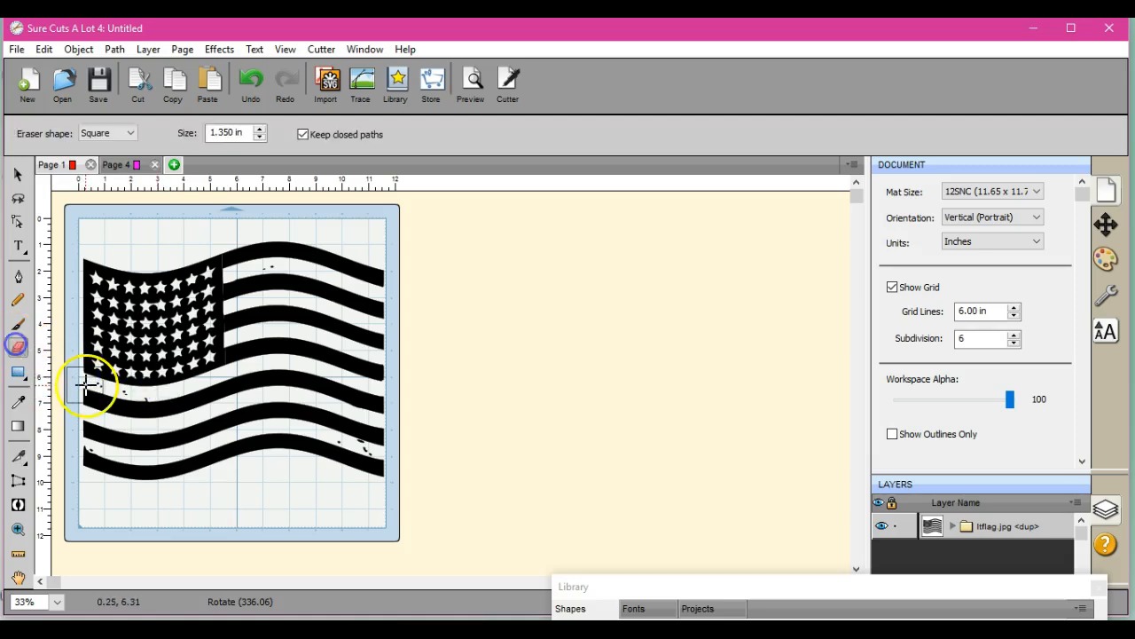
pyautogui.click(260, 137)
pyautogui.click(259, 137)
pyautogui.click(260, 136)
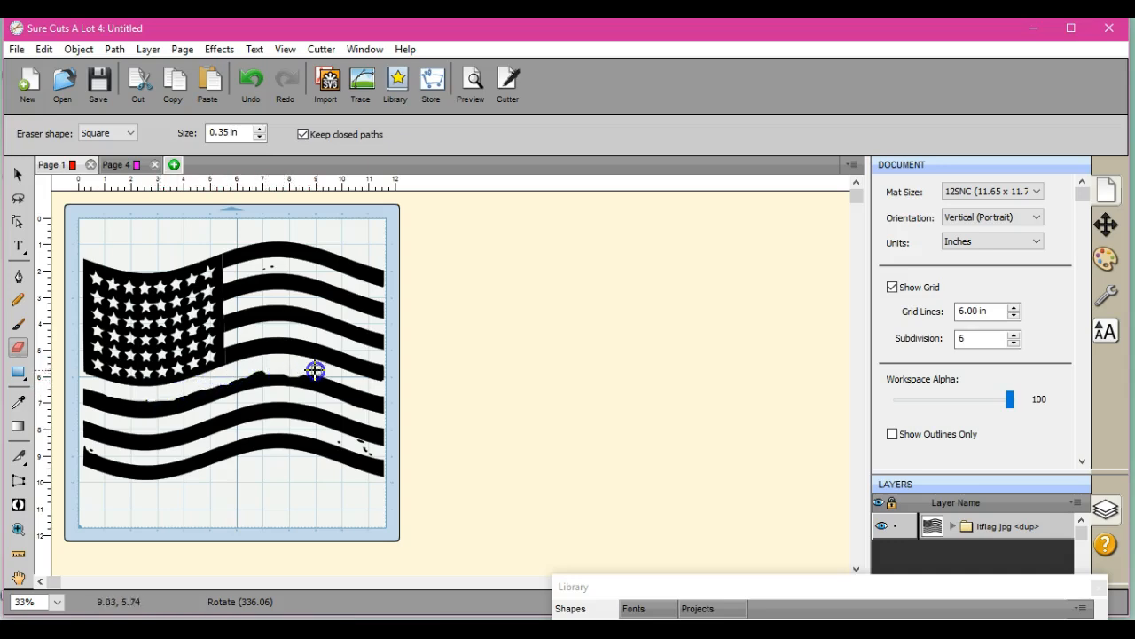
pyautogui.moveTo(344, 383); pyautogui.dragTo(371, 394)
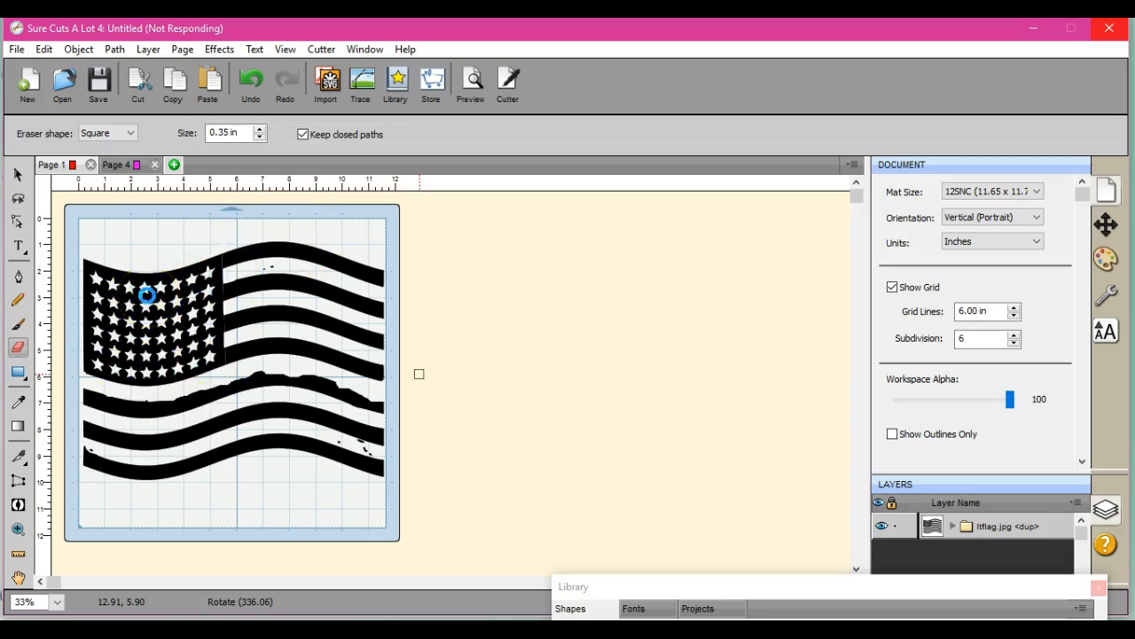
pyautogui.click(18, 174)
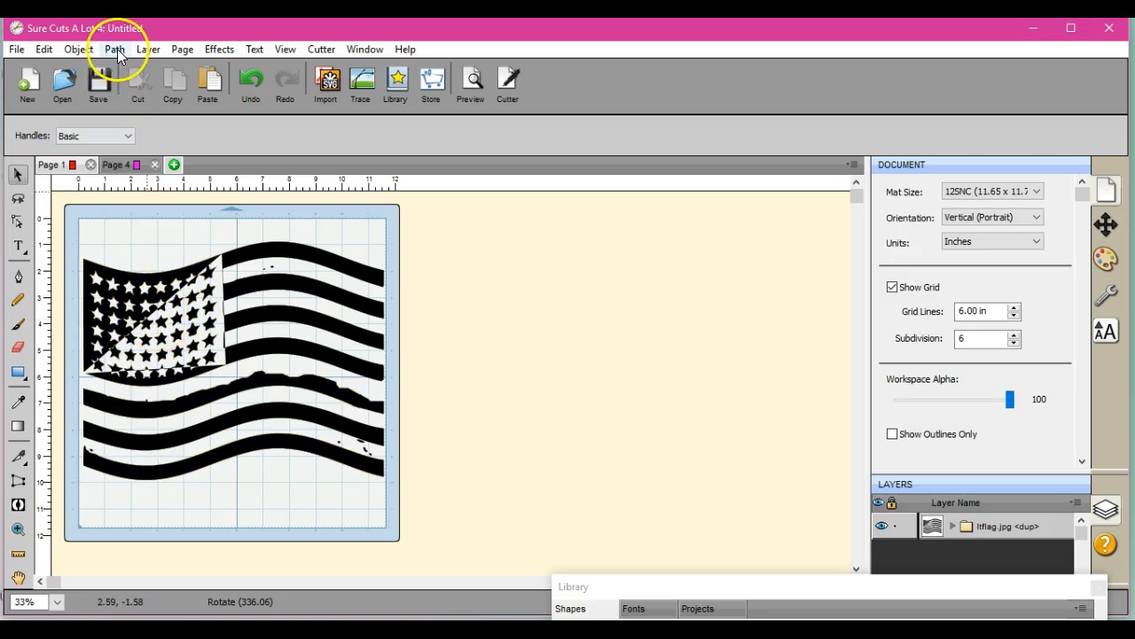
# - Undo the erasing done on the cut flag
pyautogui.click(249, 81)
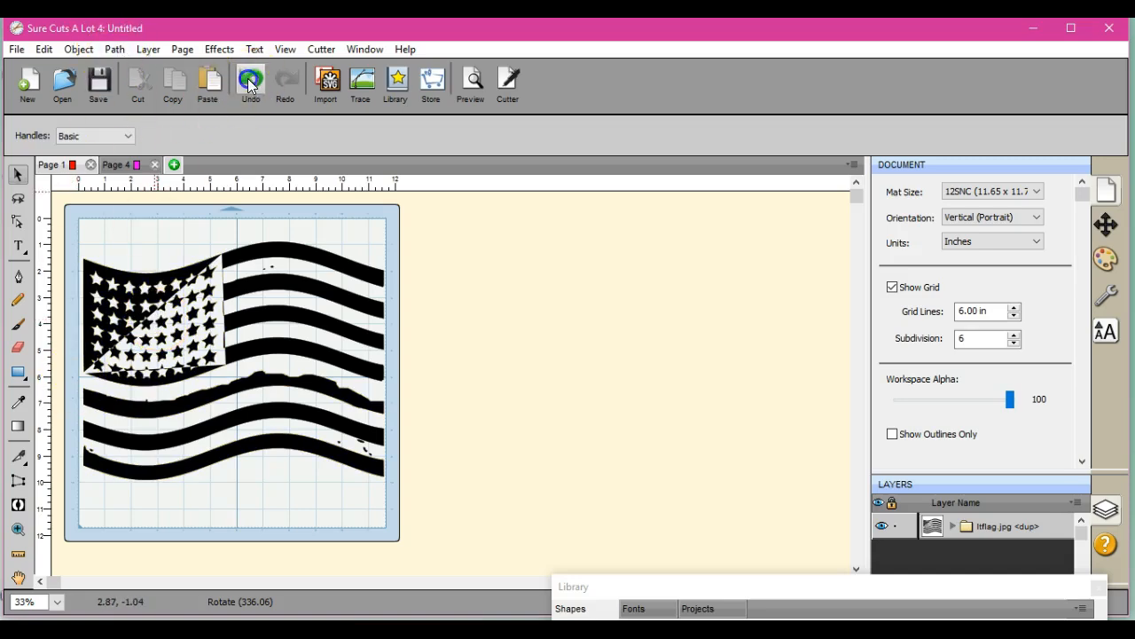
pyautogui.click(250, 81)
pyautogui.click(181, 400)
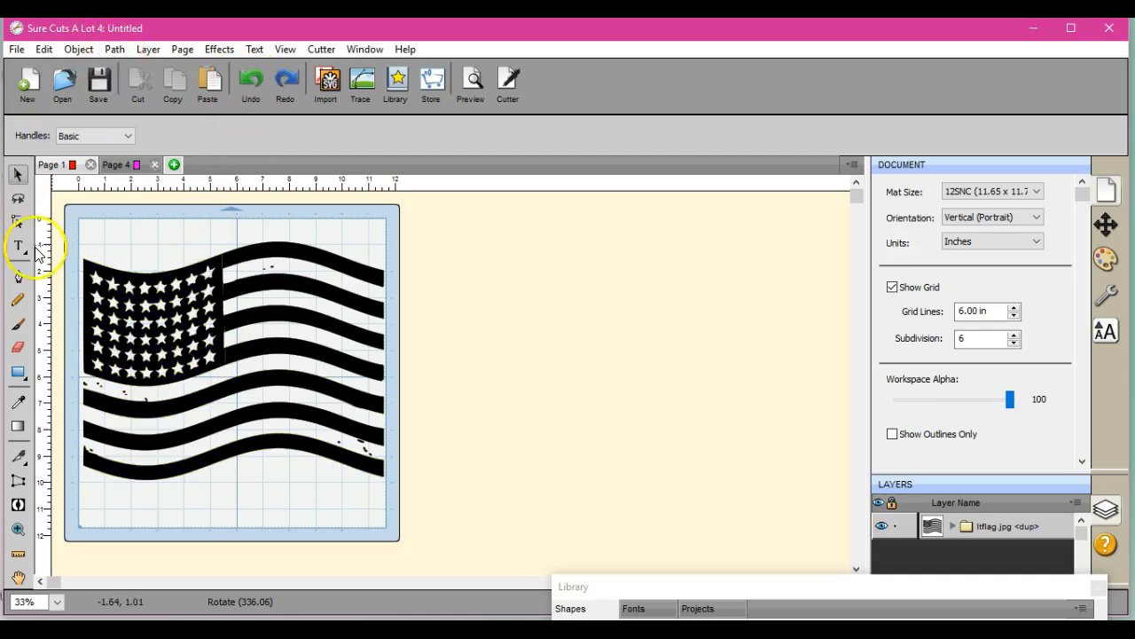
# - Select all pieces of the cut flag and apply Close Path and Object to Path to them
pyautogui.moveTo(67, 218); pyautogui.dragTo(478, 543)
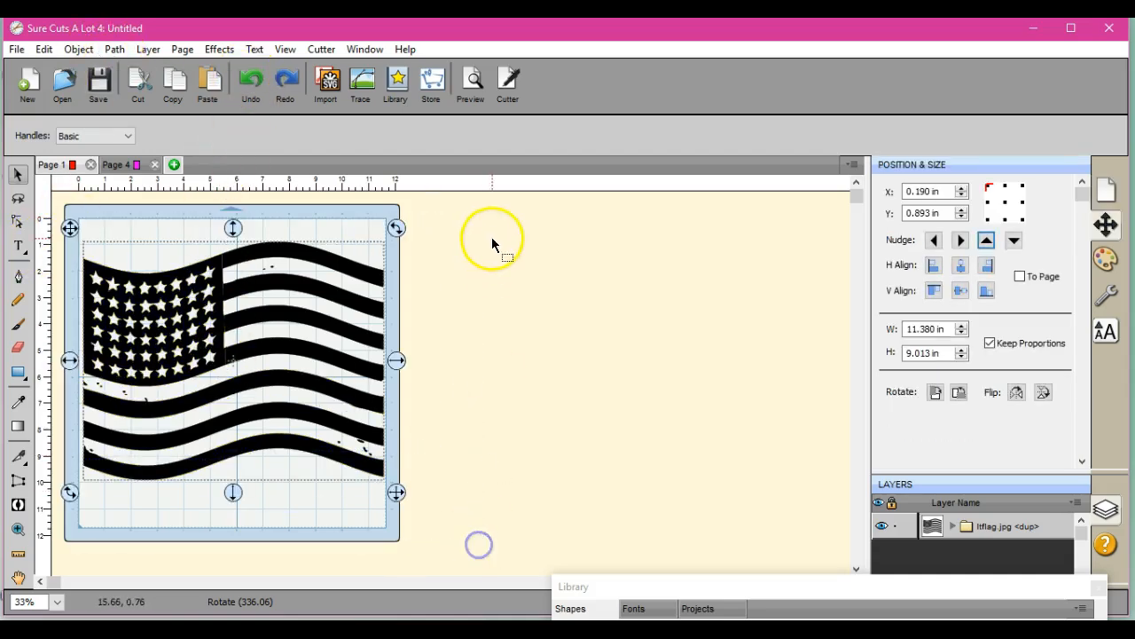
pyautogui.click(119, 48)
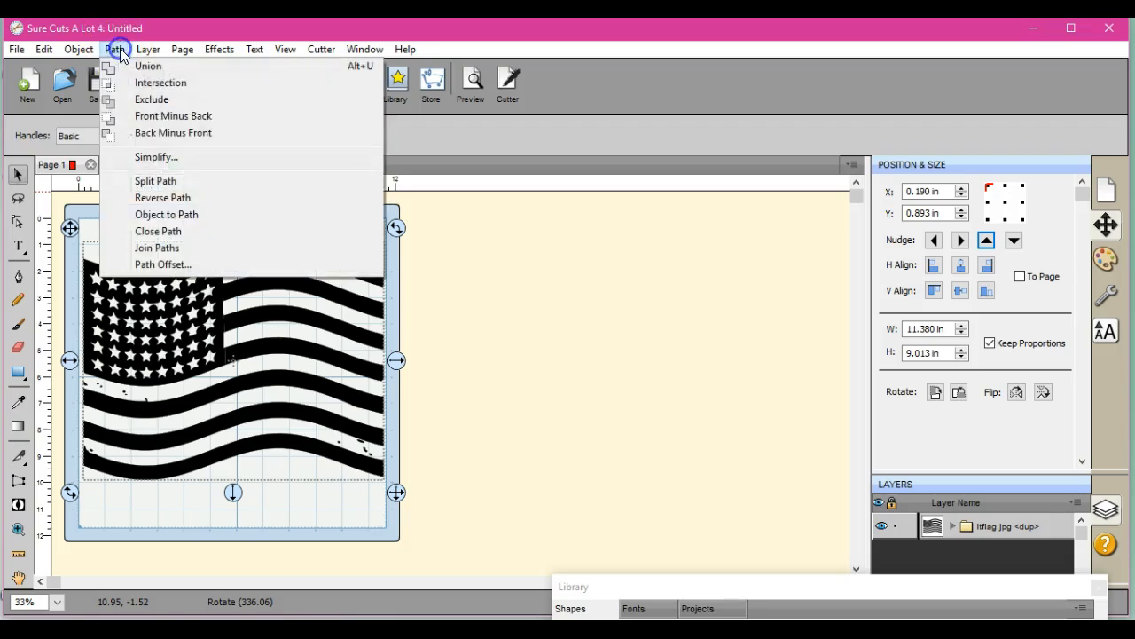
pyautogui.click(172, 229)
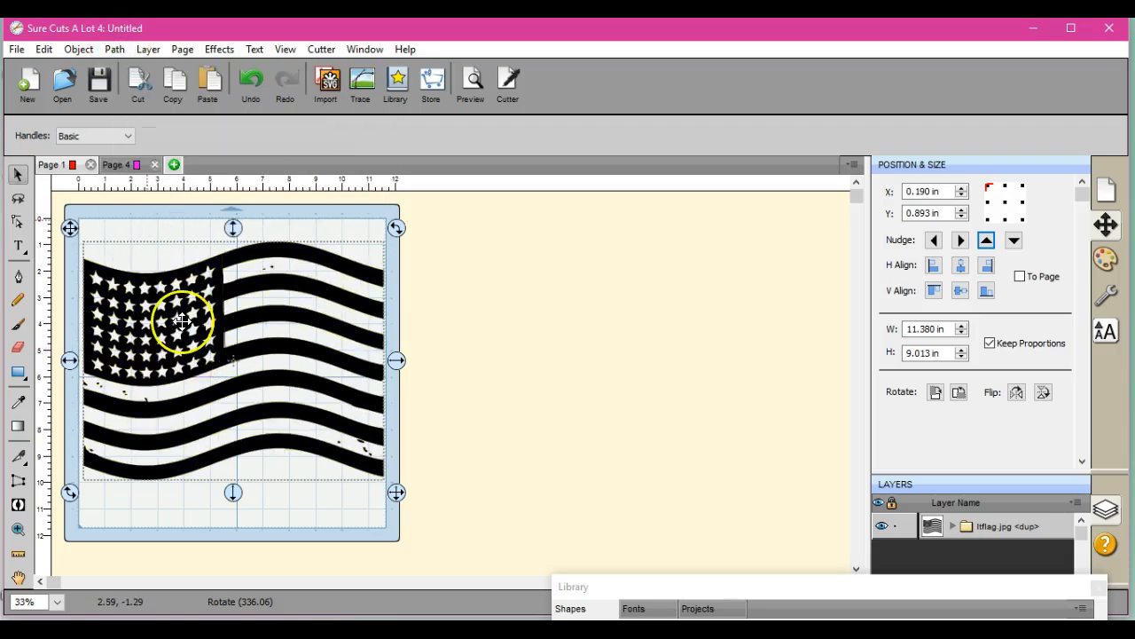
pyautogui.click(112, 48)
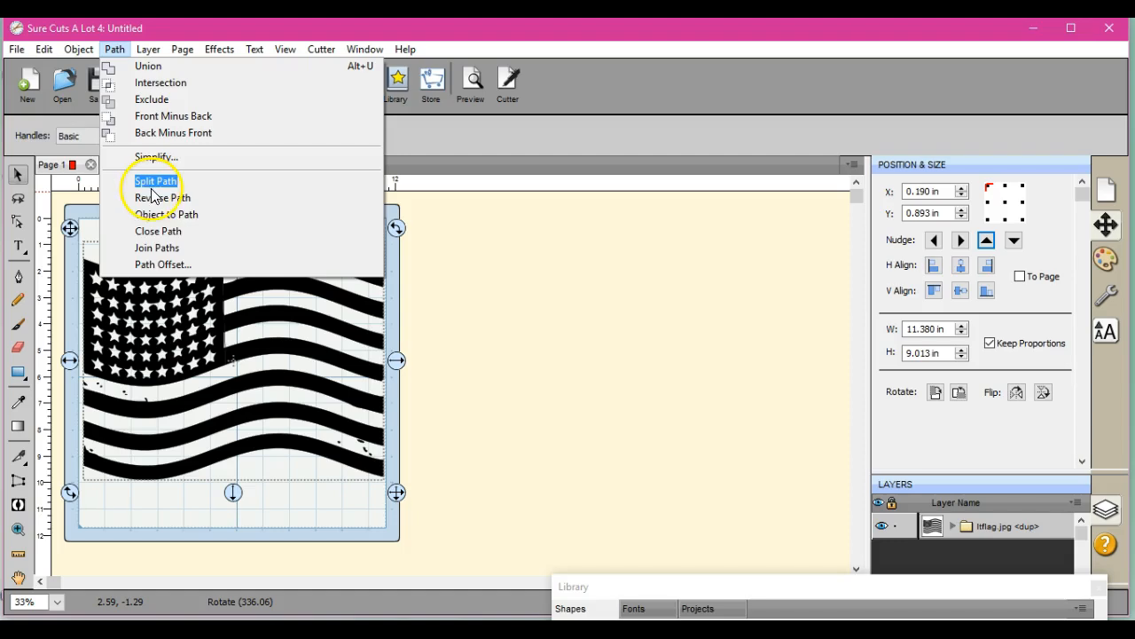
pyautogui.click(162, 215)
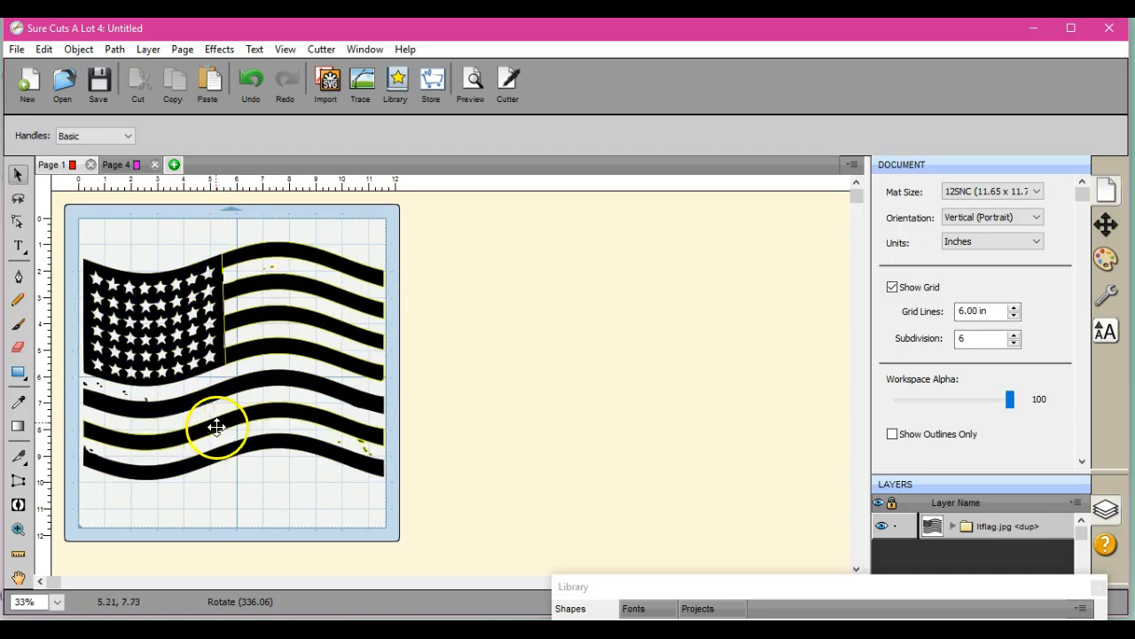
# - Erase the specks in the gap below the star field again, across to the flag's far edge, with the 0.350 in square eraser
pyautogui.click(18, 346)
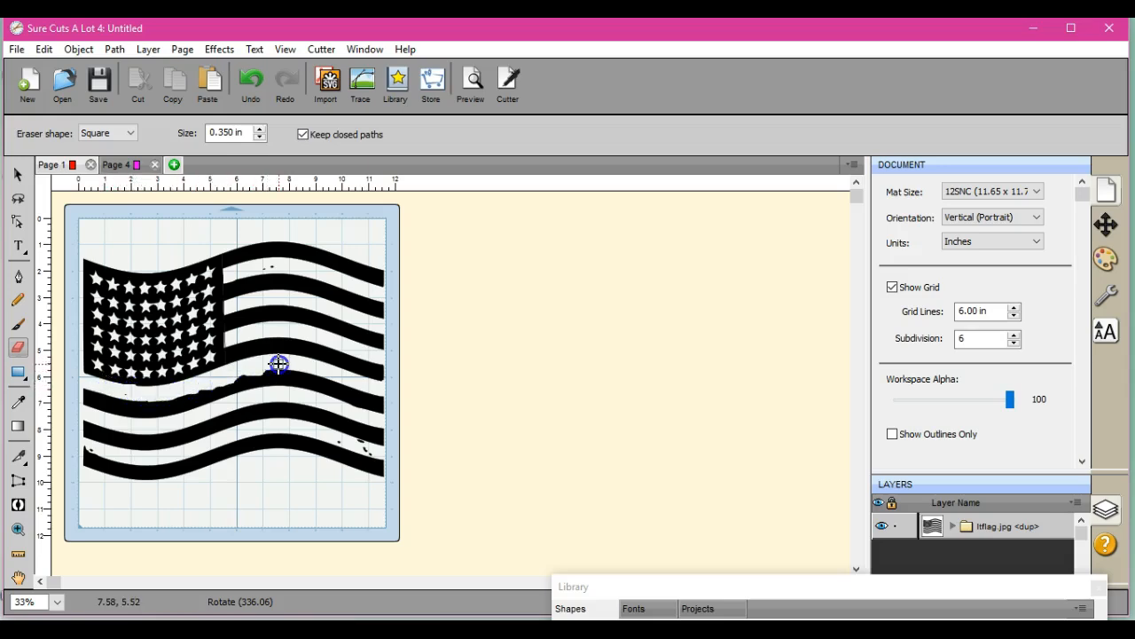
pyautogui.moveTo(311, 365); pyautogui.dragTo(377, 386)
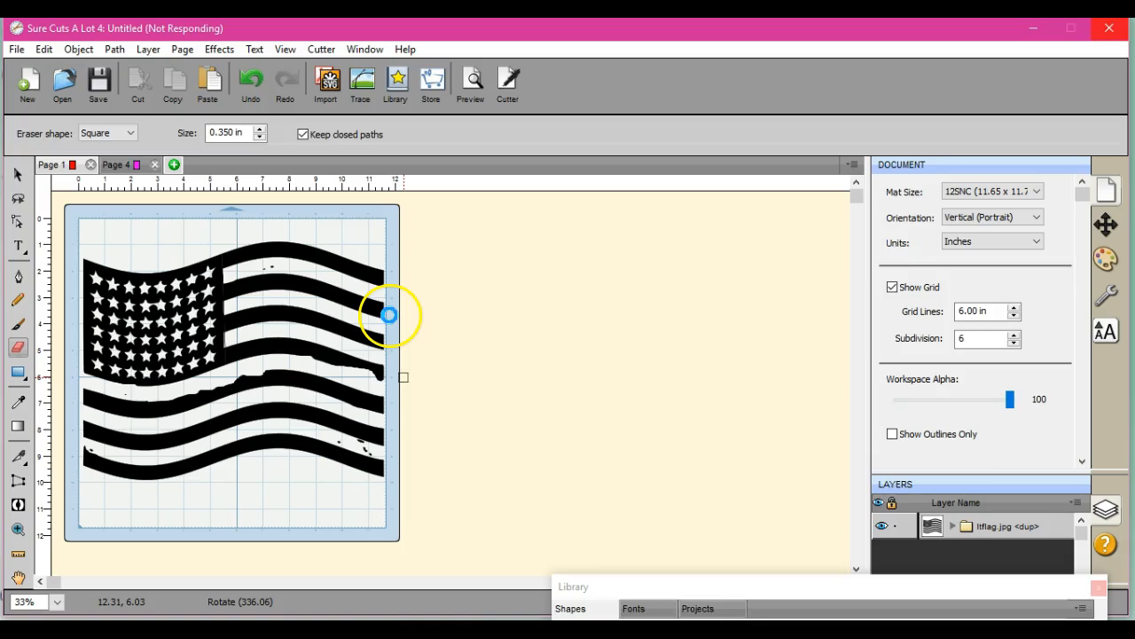
pyautogui.click(495, 281)
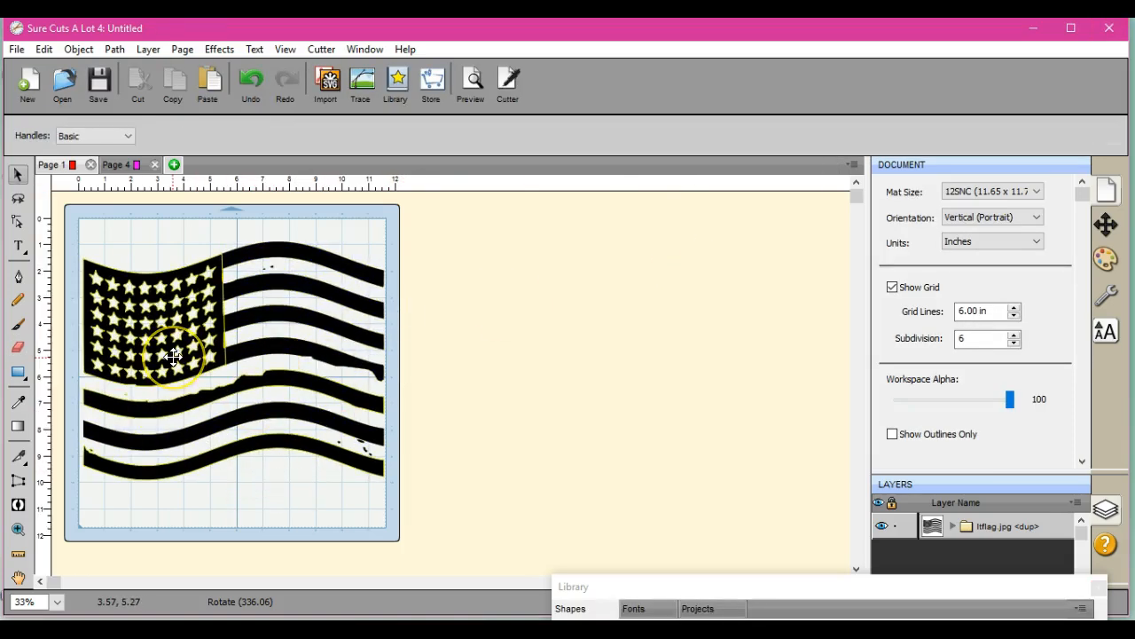
# - Select the cut piece containing the star field and move it slightly upward
pyautogui.click(17, 174)
pyautogui.click(155, 312)
pyautogui.moveTo(155, 311)
pyautogui.mouseDown()
pyautogui.moveTo(157, 272)
pyautogui.moveTo(156, 329)
pyautogui.moveTo(155, 304)
pyautogui.mouseUp()
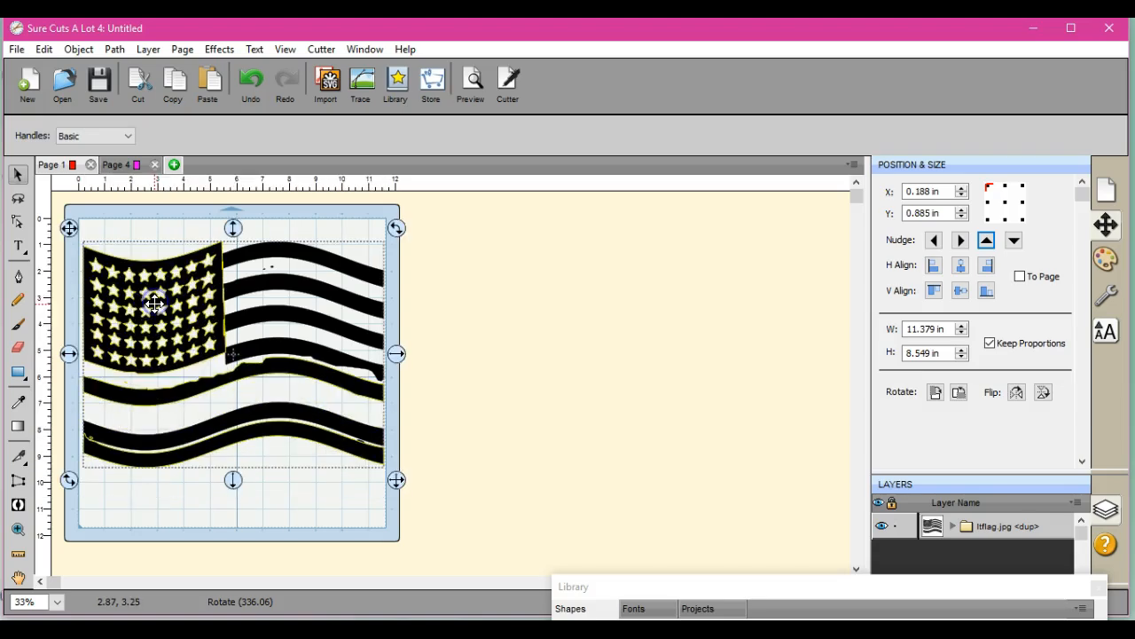
# - Undo the piece's move, the erasing and the knife cut until the black flag is one uncut object again
pyautogui.click(251, 84)
pyautogui.click(253, 87)
pyautogui.click(252, 86)
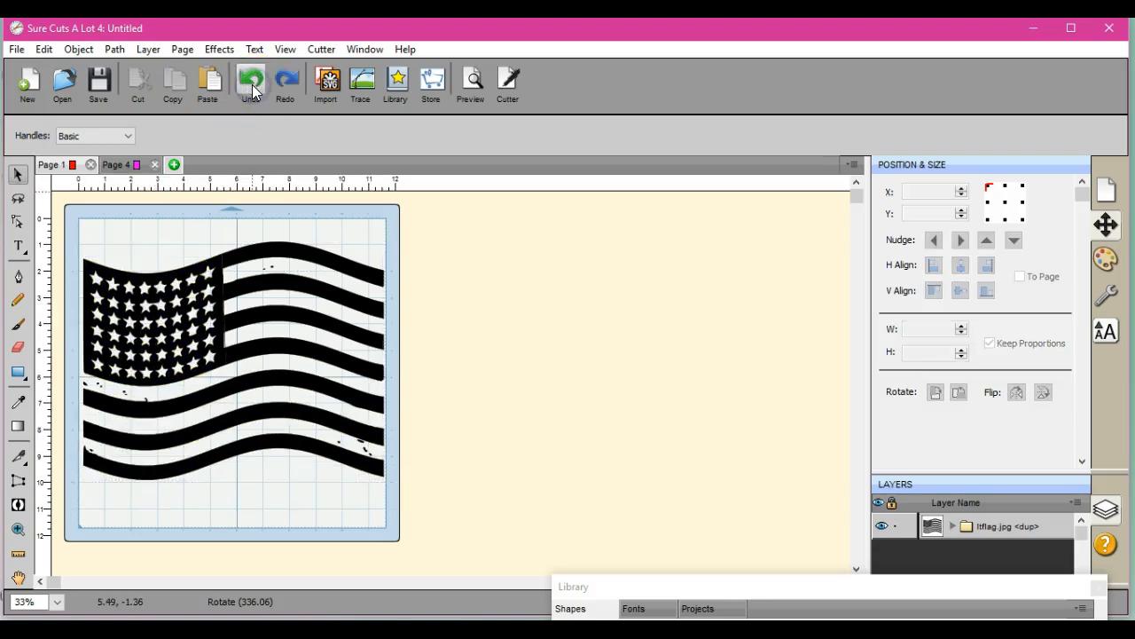
pyautogui.click(252, 84)
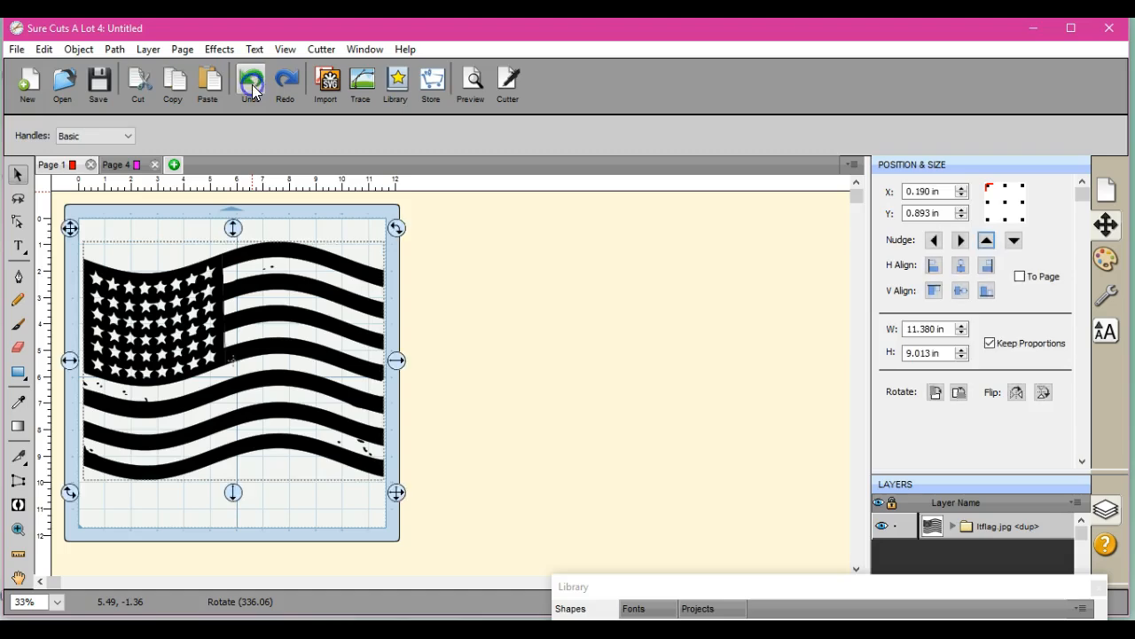
pyautogui.click(252, 84)
pyautogui.click(252, 86)
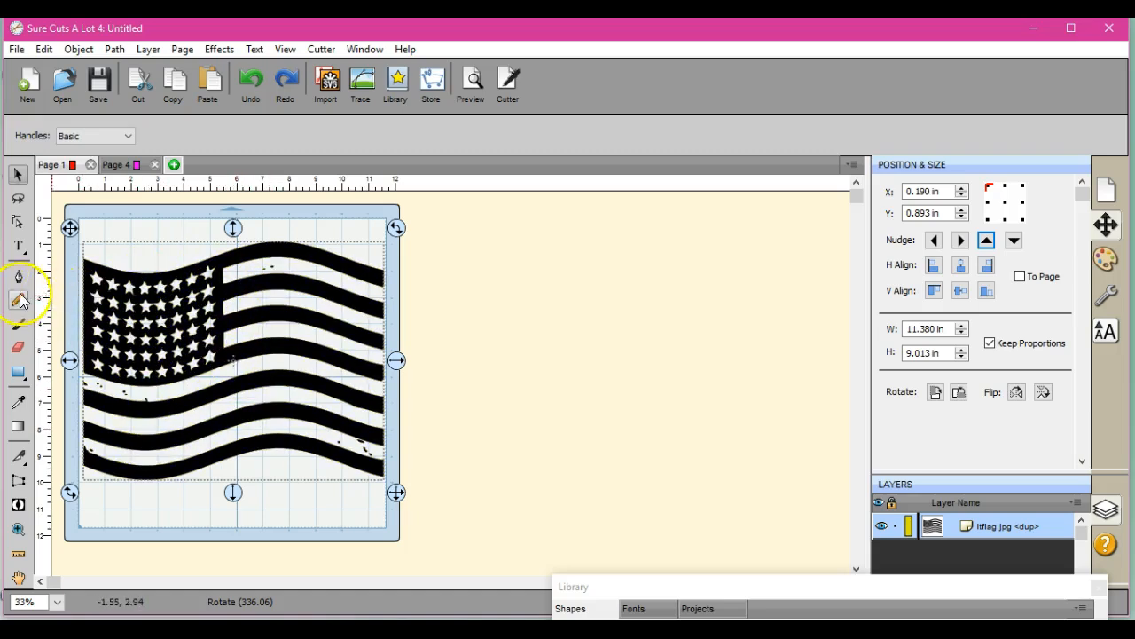
# - Apply Close Path and Object to Path to the uncut black flag
pyautogui.click(114, 49)
pyautogui.click(174, 236)
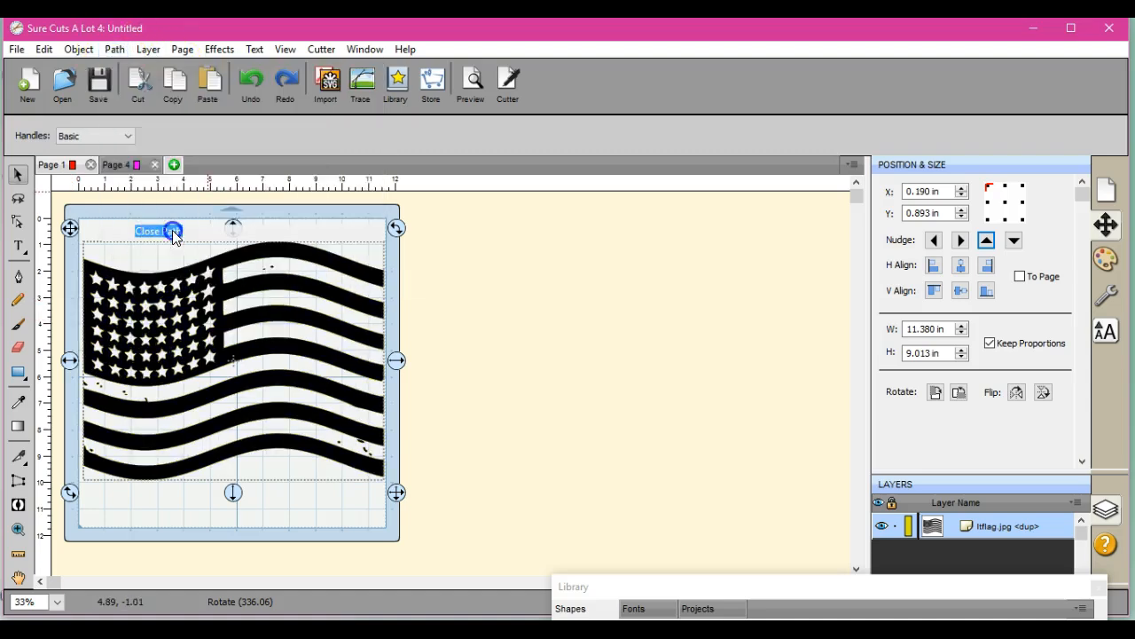
pyautogui.click(114, 49)
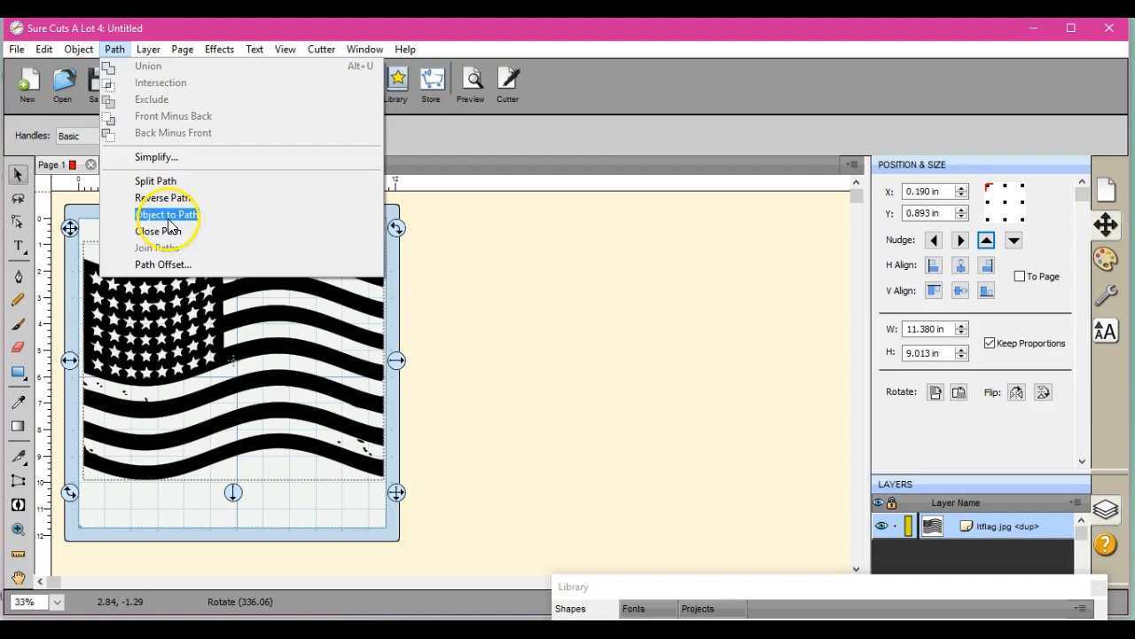
pyautogui.click(168, 218)
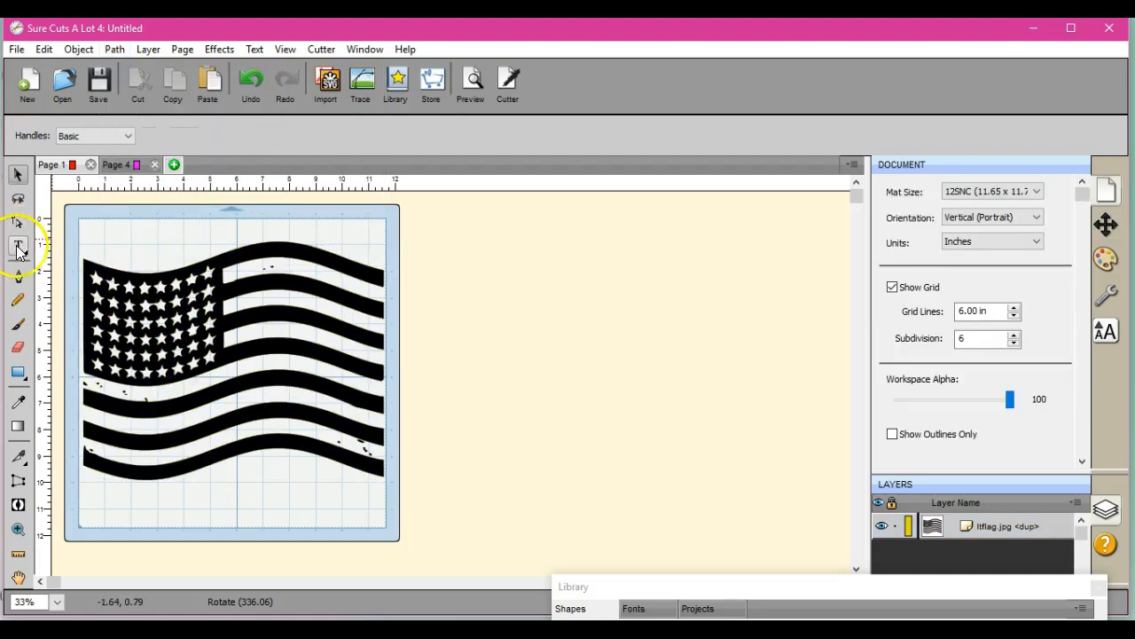
# - Duplicate the black flag into two columns and move the copy below the mat, out of the way
pyautogui.click(78, 49)
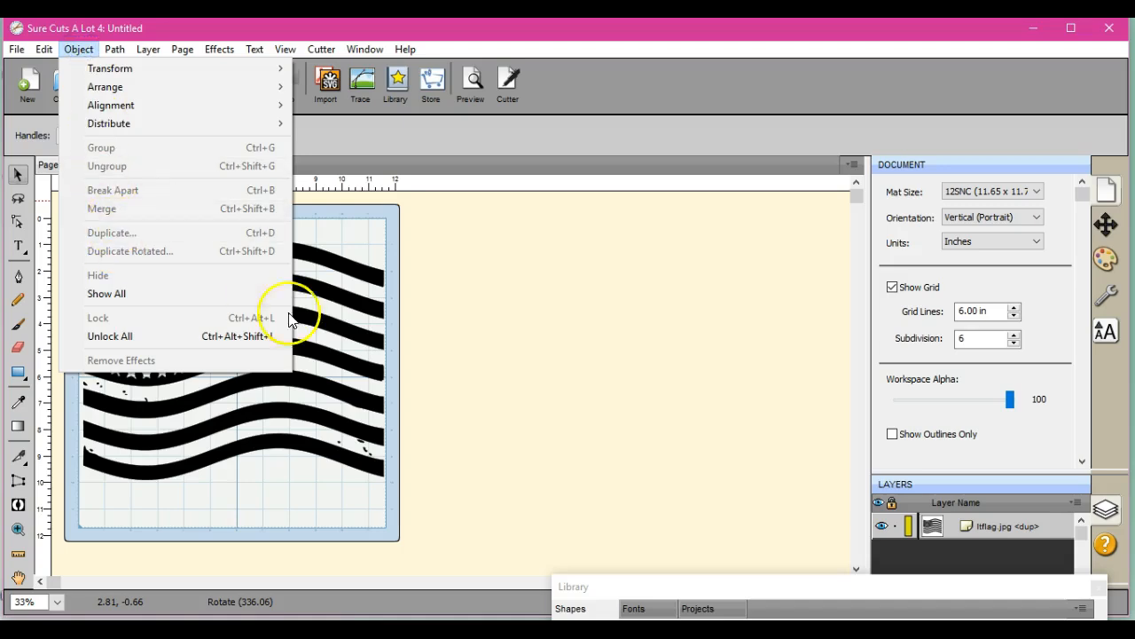
pyautogui.click(359, 239)
pyautogui.click(344, 255)
pyautogui.click(78, 49)
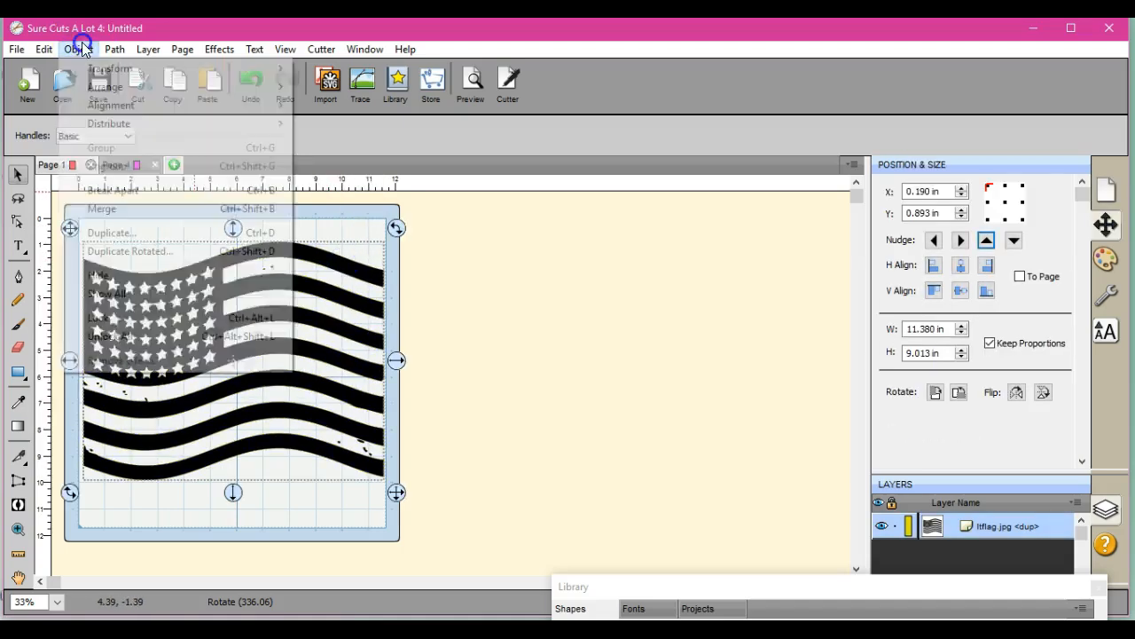
pyautogui.click(131, 229)
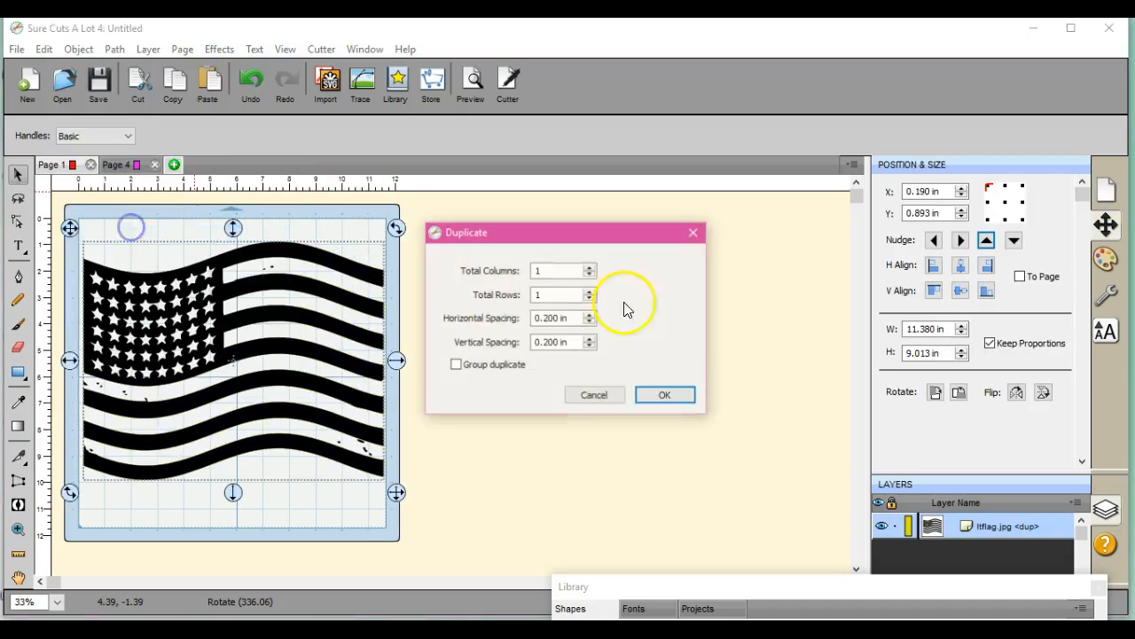
pyautogui.click(589, 266)
pyautogui.click(664, 396)
pyautogui.moveTo(495, 306); pyautogui.dragTo(652, 563)
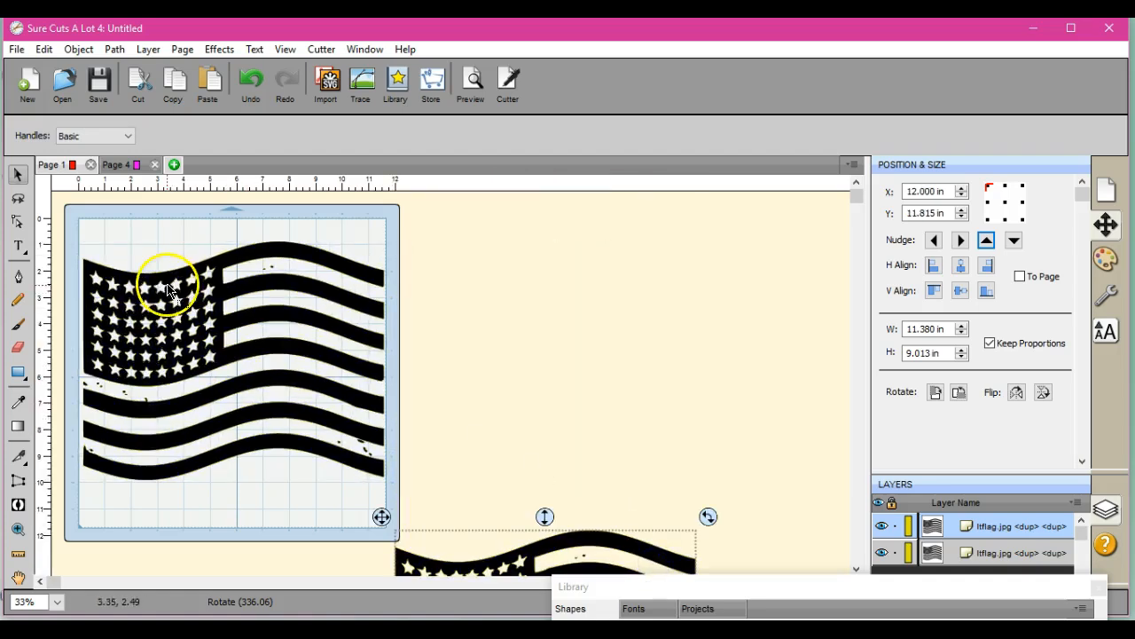
# - Erase all stripes and specks from the original flag with the 1.35 in square eraser, keeping only the star field
pyautogui.click(216, 255)
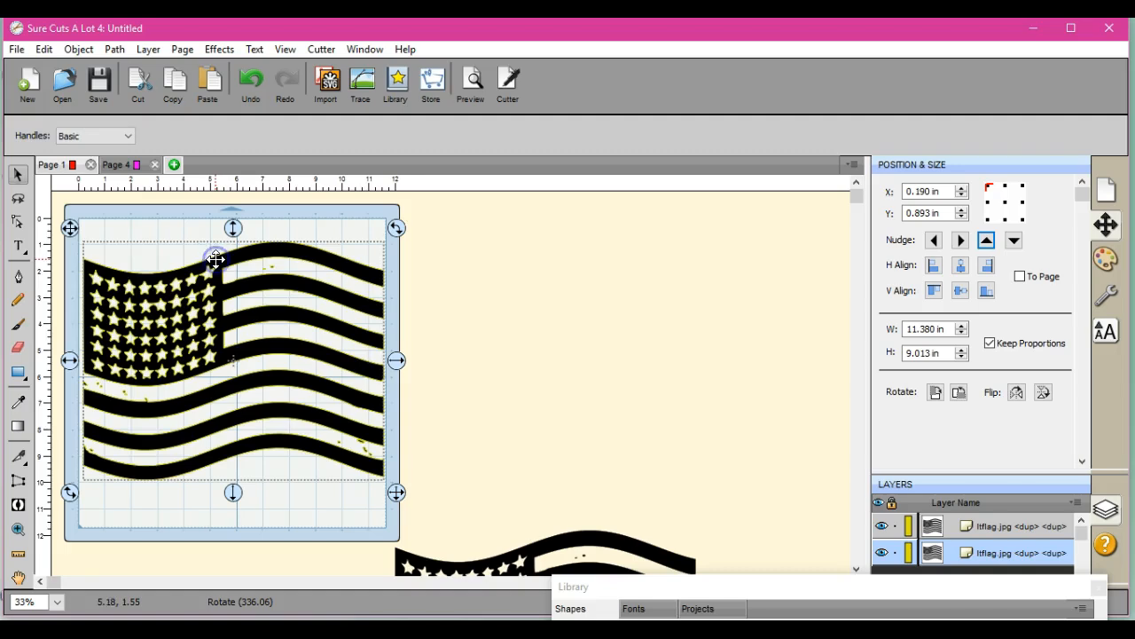
pyautogui.click(17, 350)
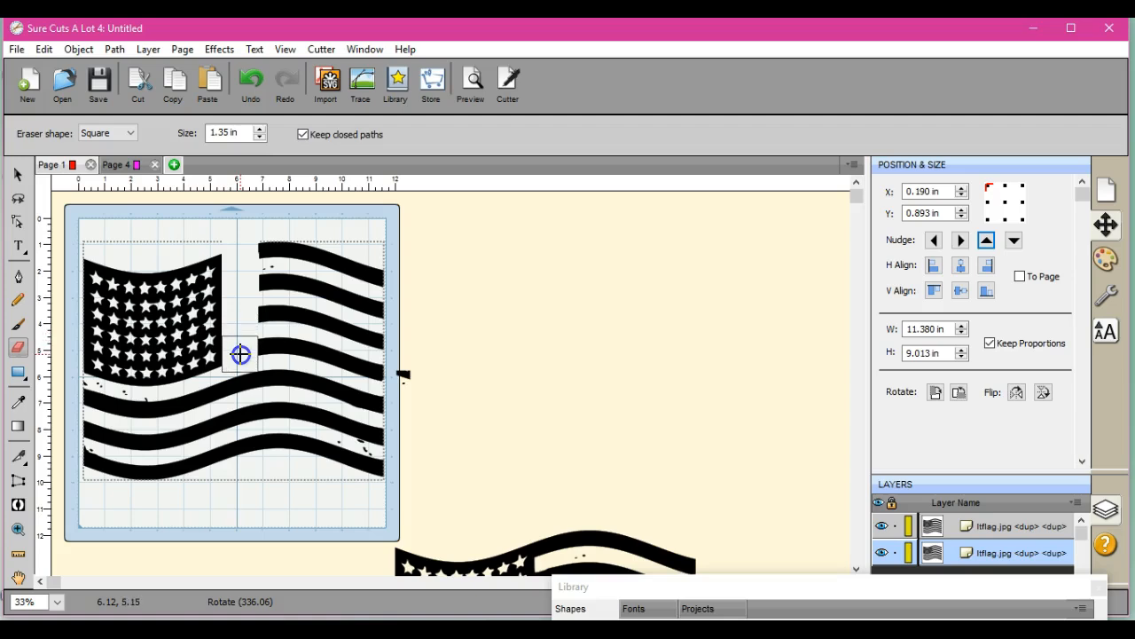
pyautogui.moveTo(240, 354)
pyautogui.mouseDown()
pyautogui.moveTo(241, 400)
pyautogui.moveTo(102, 405)
pyautogui.moveTo(127, 487)
pyautogui.moveTo(163, 427)
pyautogui.moveTo(156, 489)
pyautogui.moveTo(254, 376)
pyautogui.moveTo(258, 243)
pyautogui.moveTo(364, 258)
pyautogui.moveTo(394, 356)
pyautogui.moveTo(381, 479)
pyautogui.moveTo(370, 294)
pyautogui.moveTo(353, 442)
pyautogui.moveTo(335, 375)
pyautogui.moveTo(337, 266)
pyautogui.moveTo(292, 482)
pyautogui.moveTo(289, 293)
pyautogui.moveTo(301, 263)
pyautogui.moveTo(306, 332)
pyautogui.moveTo(173, 510)
pyautogui.mouseUp()
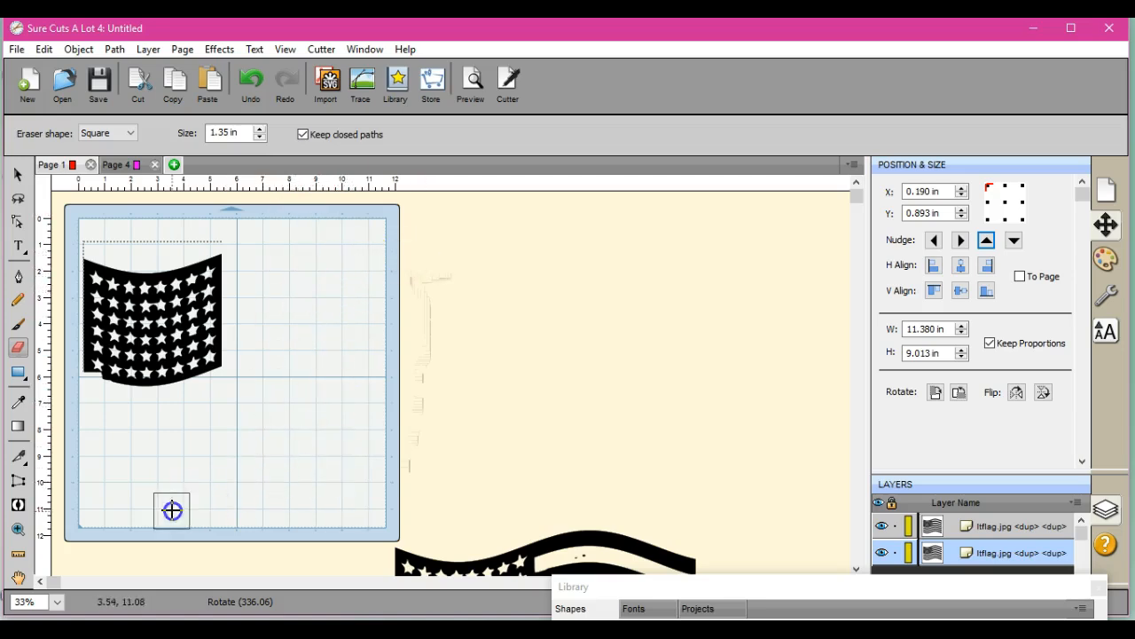
pyautogui.moveTo(317, 448)
pyautogui.mouseDown()
pyautogui.moveTo(211, 424)
pyautogui.moveTo(90, 366)
pyautogui.moveTo(83, 377)
pyautogui.moveTo(280, 441)
pyautogui.moveTo(311, 409)
pyautogui.mouseUp()
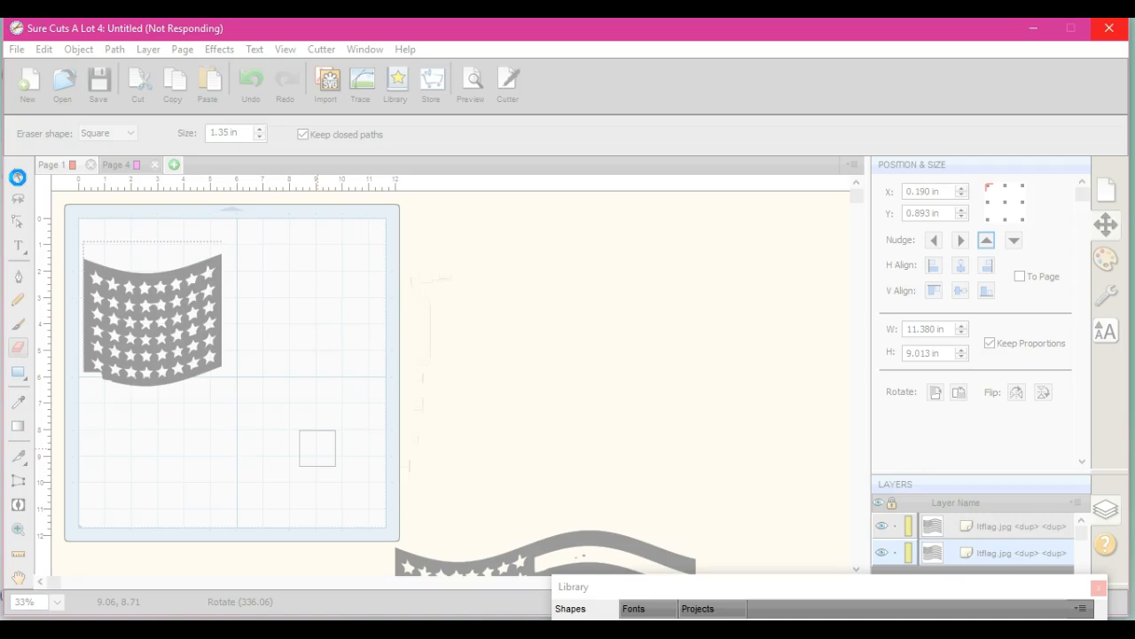
# - Move the full flag copy beside the isolated star field and apply Close Path and Object to Path to it
pyautogui.click(18, 176)
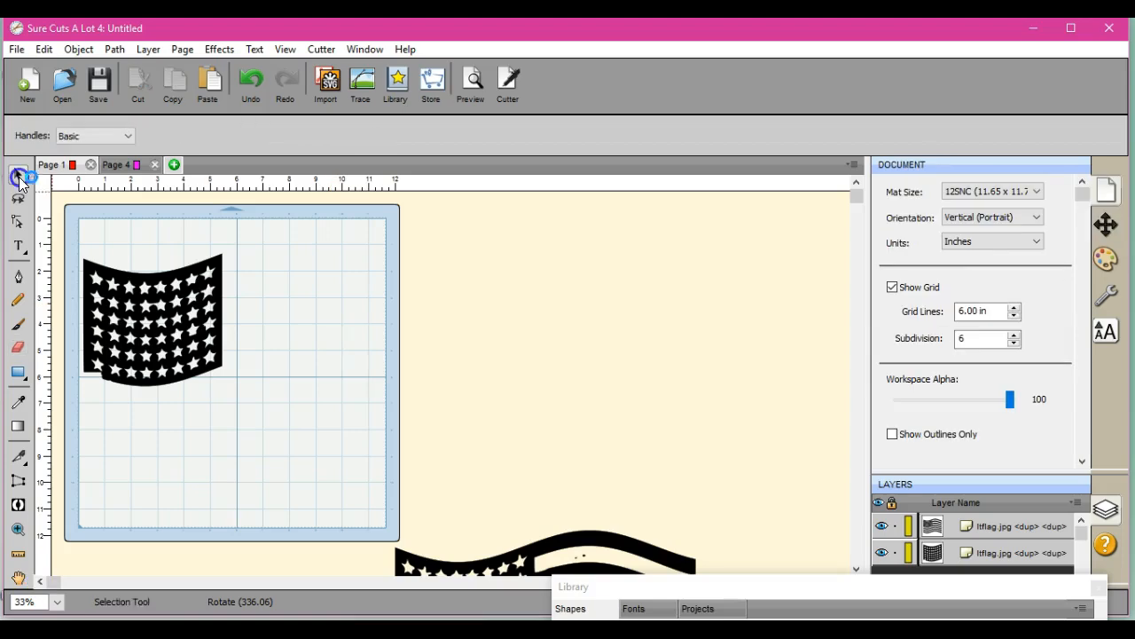
pyautogui.moveTo(532, 543); pyautogui.dragTo(399, 268)
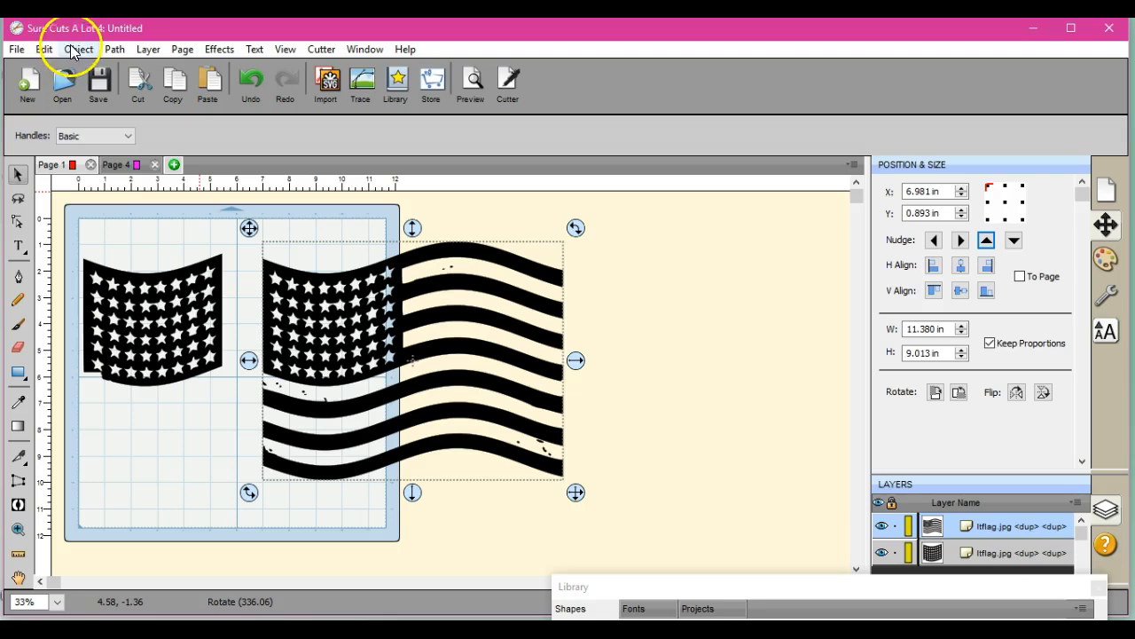
pyautogui.click(111, 50)
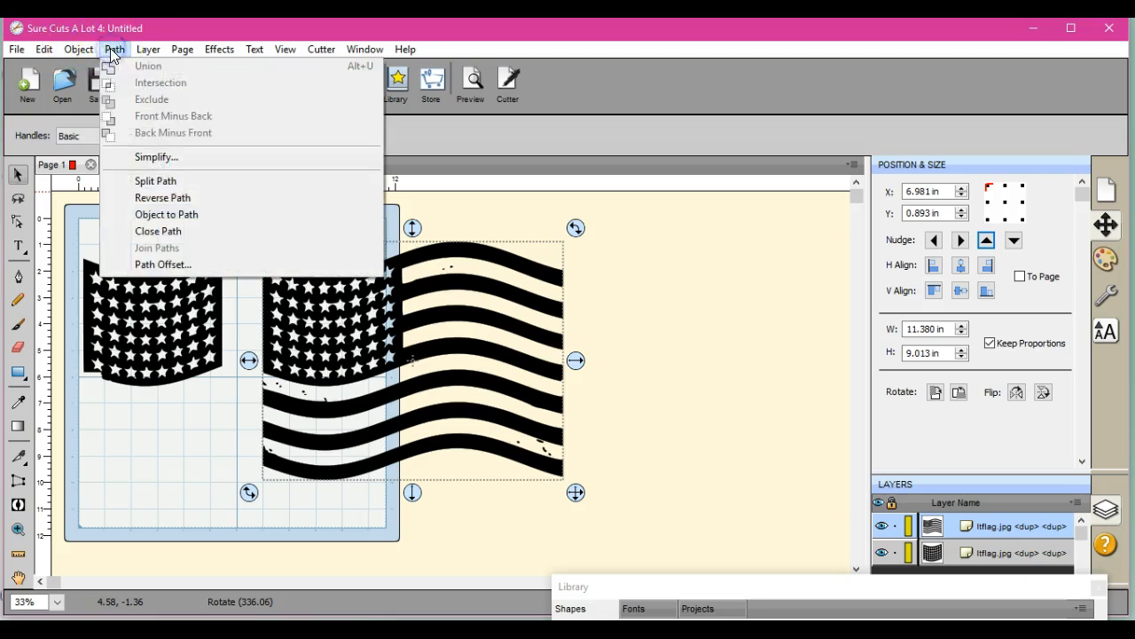
pyautogui.moveTo(78, 50)
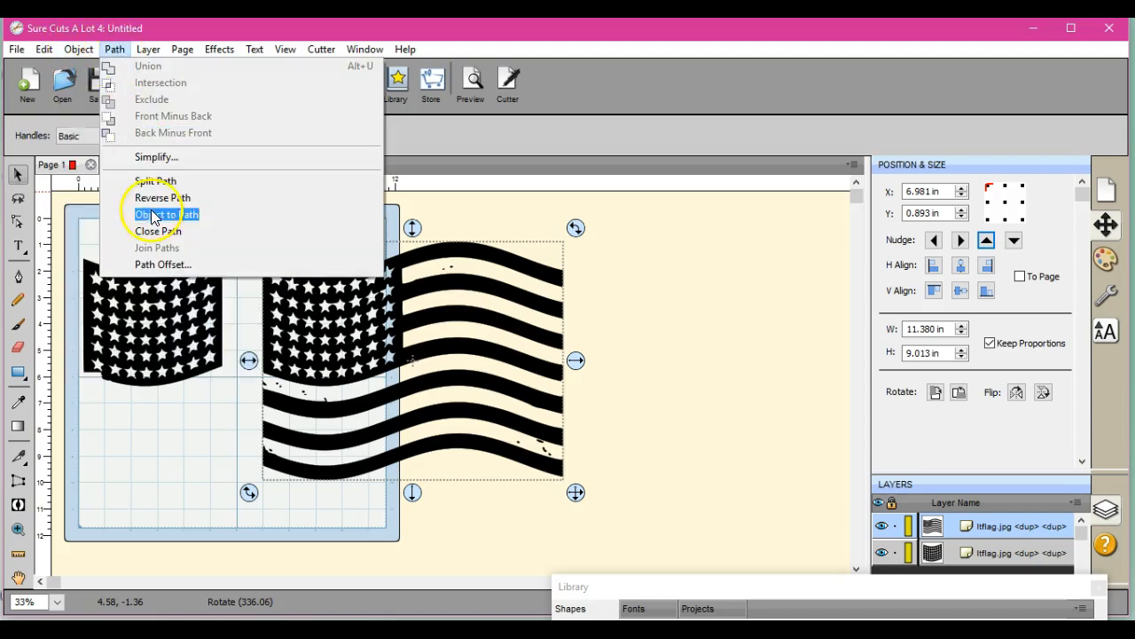
pyautogui.click(160, 233)
pyautogui.click(114, 49)
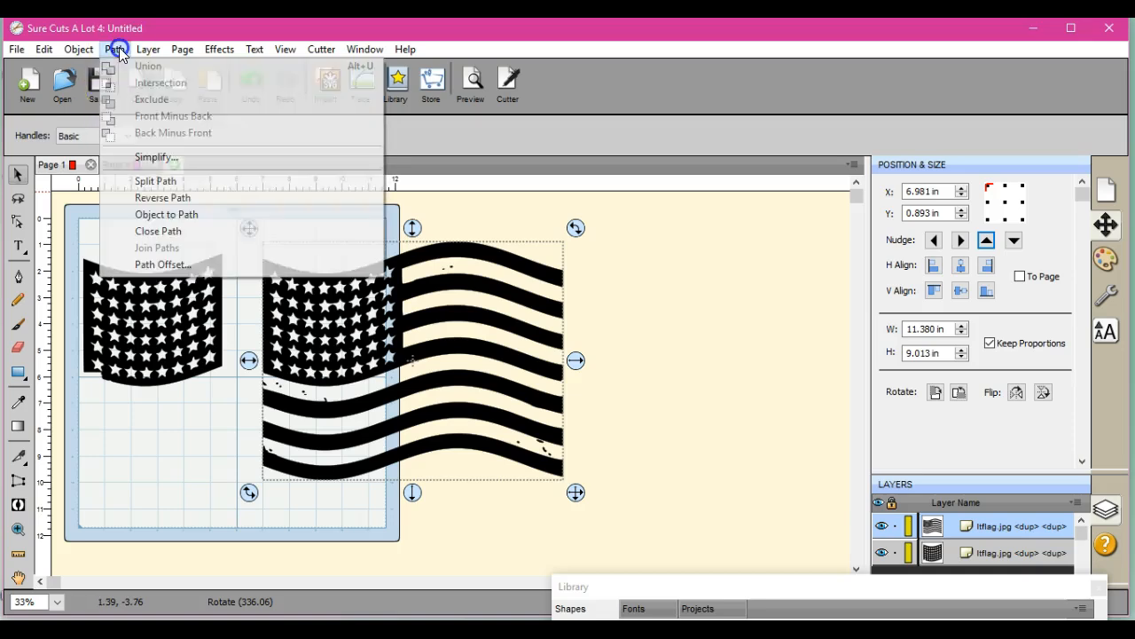
pyautogui.click(163, 215)
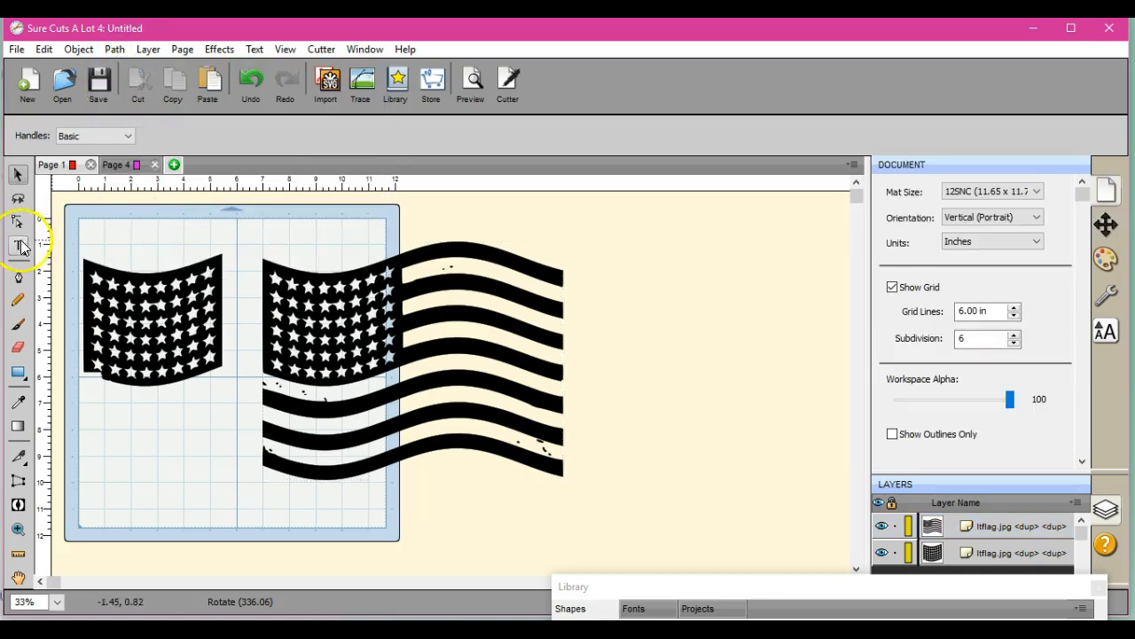
# - Erase the star field from the flag copy with the 1.350 in square eraser, and check the white layer on Page 4
pyautogui.click(19, 348)
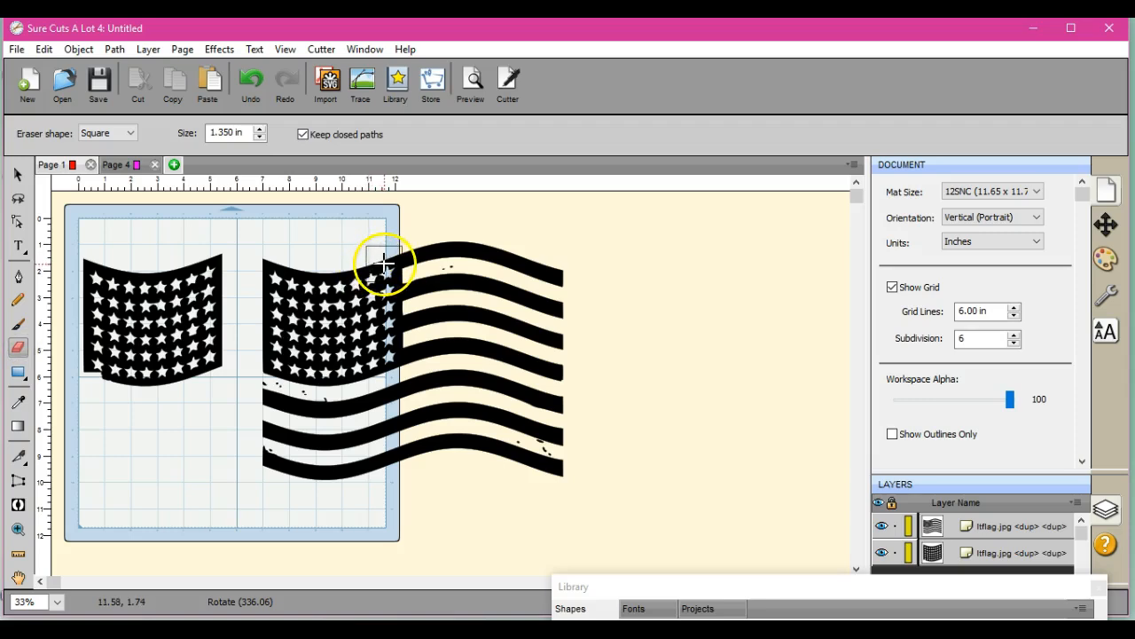
pyautogui.moveTo(385, 275)
pyautogui.mouseDown()
pyautogui.moveTo(383, 351)
pyautogui.moveTo(346, 376)
pyautogui.moveTo(285, 363)
pyautogui.moveTo(280, 267)
pyautogui.moveTo(355, 277)
pyautogui.moveTo(356, 332)
pyautogui.moveTo(305, 346)
pyautogui.moveTo(339, 303)
pyautogui.mouseUp()
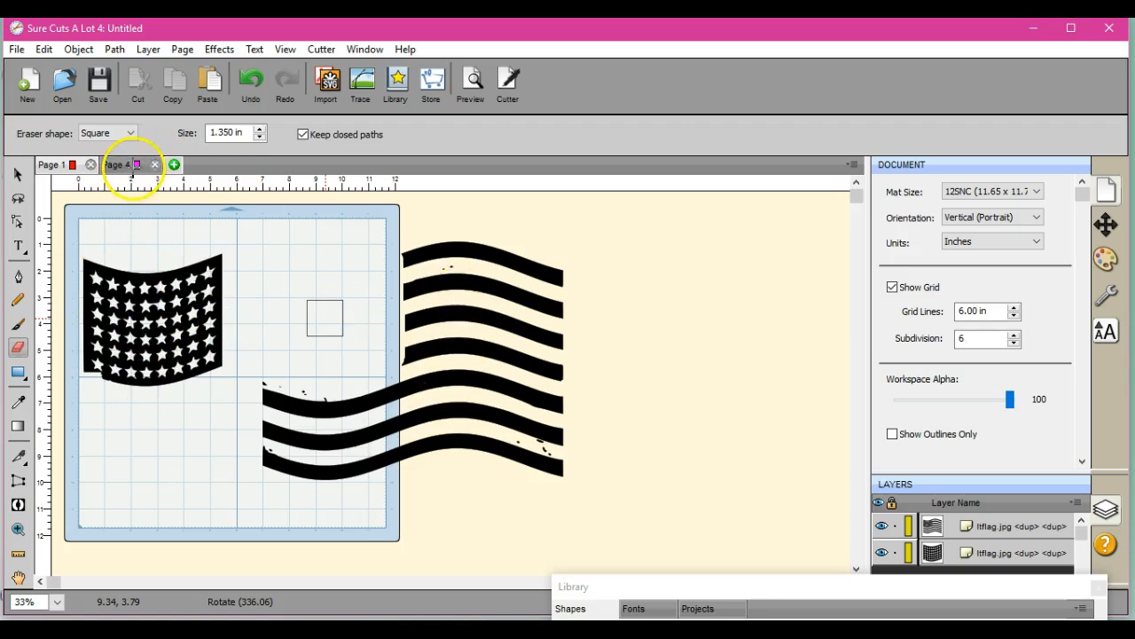
pyautogui.click(76, 166)
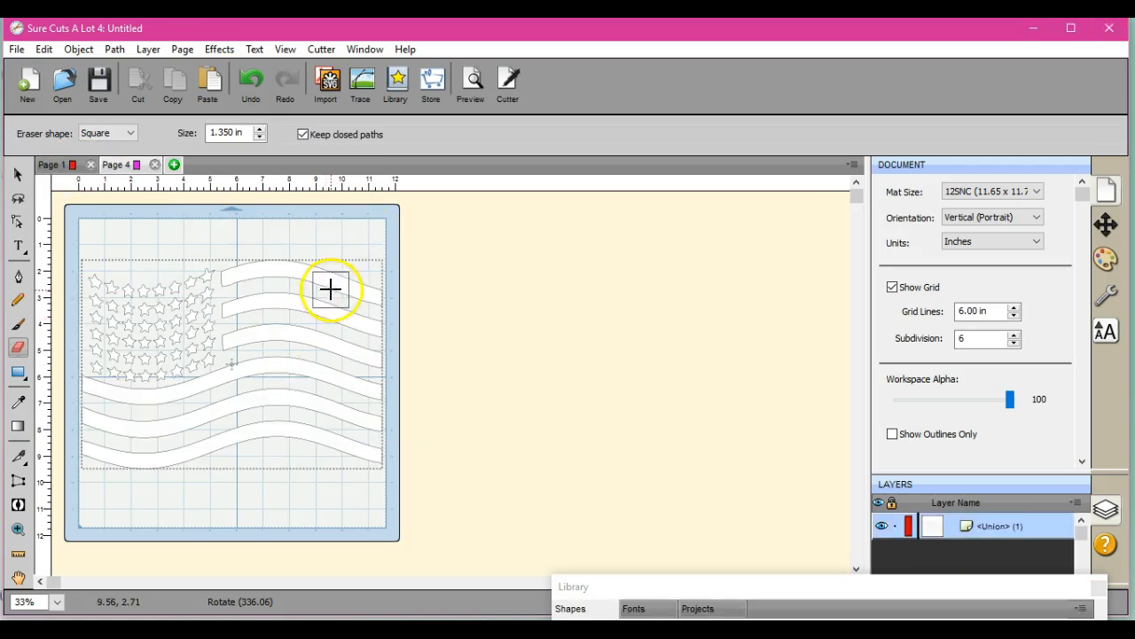
pyautogui.click(70, 165)
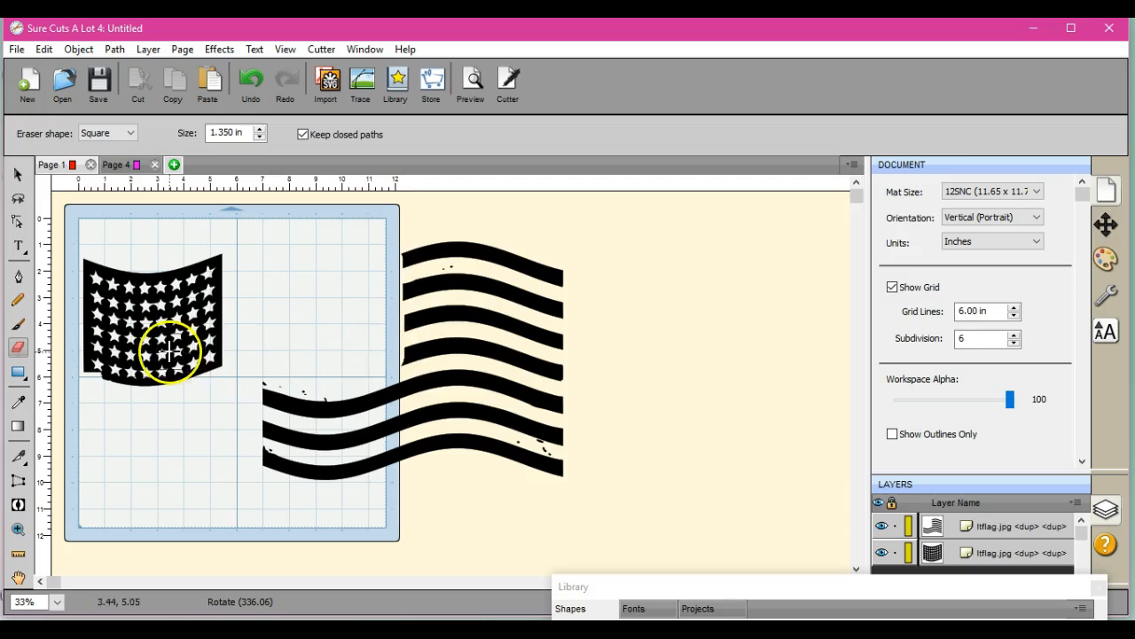
# - Move the star field up to the mat's upper edge and fit the separate stripes around it to reassemble the flag
pyautogui.click(19, 175)
pyautogui.click(146, 323)
pyautogui.moveTo(154, 325); pyautogui.dragTo(154, 292)
pyautogui.moveTo(510, 349)
pyautogui.mouseDown()
pyautogui.moveTo(490, 311)
pyautogui.moveTo(286, 301)
pyautogui.moveTo(318, 287)
pyautogui.mouseUp()
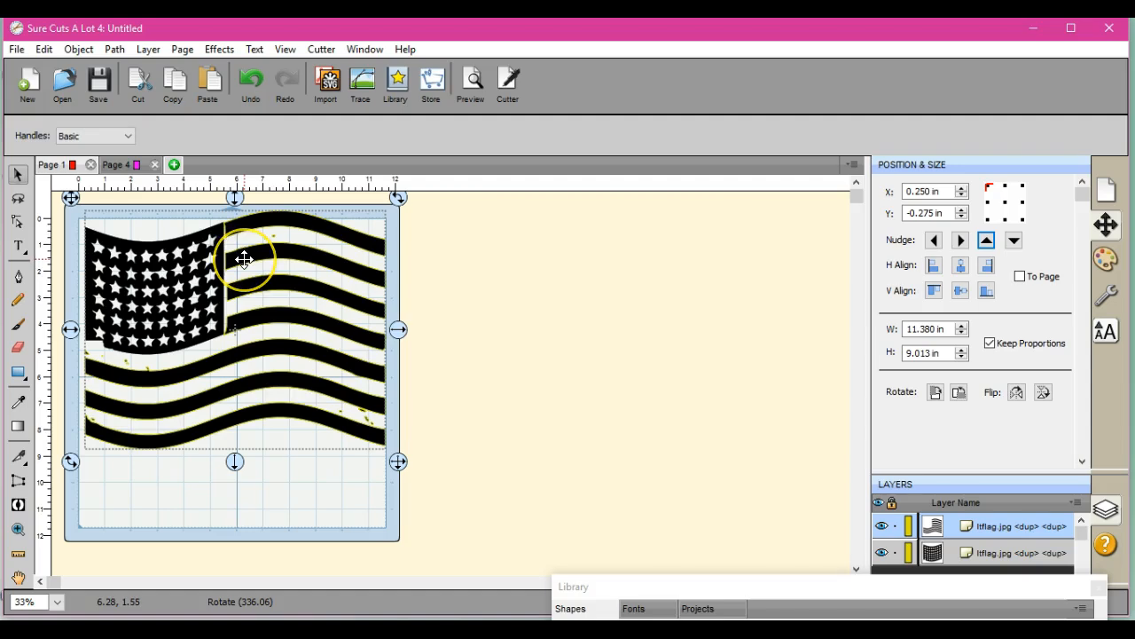
pyautogui.click(354, 510)
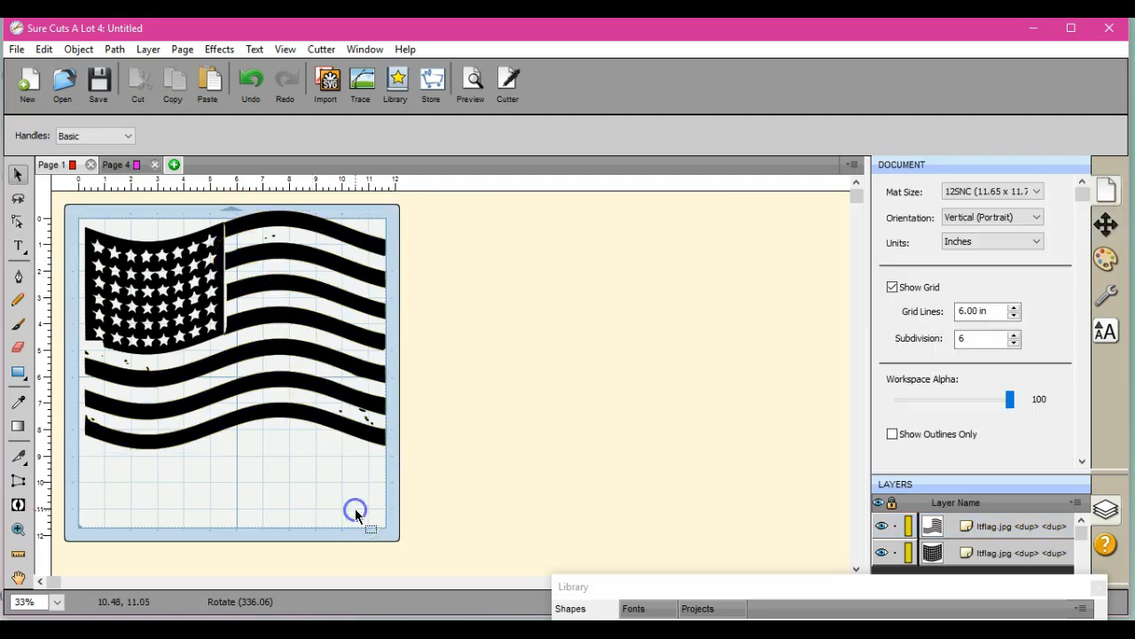
pyautogui.click(33, 582)
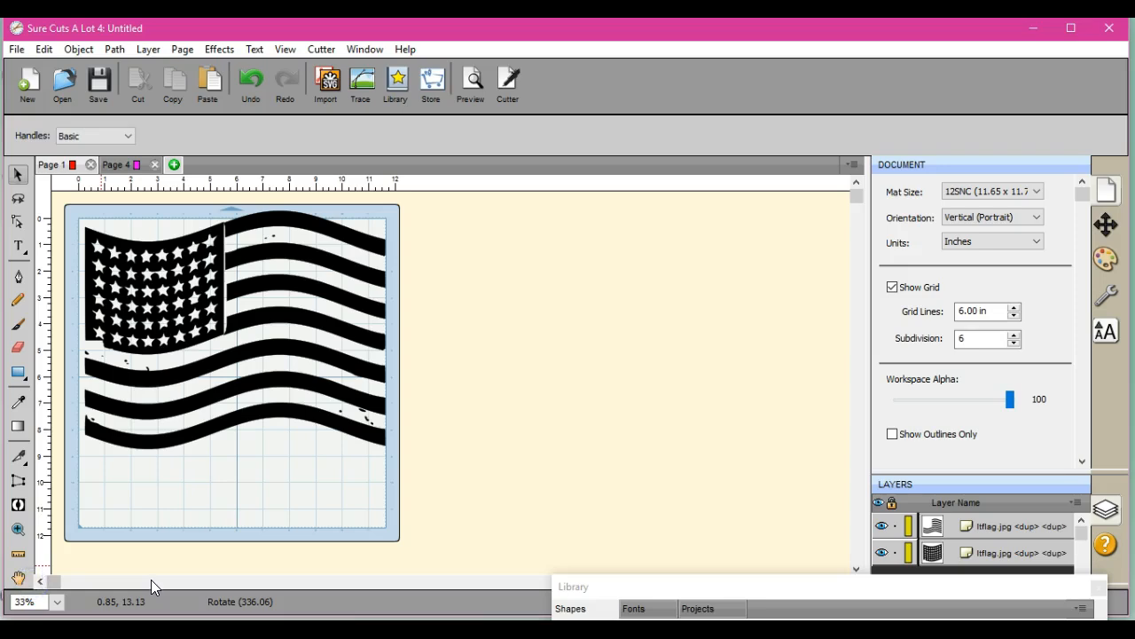